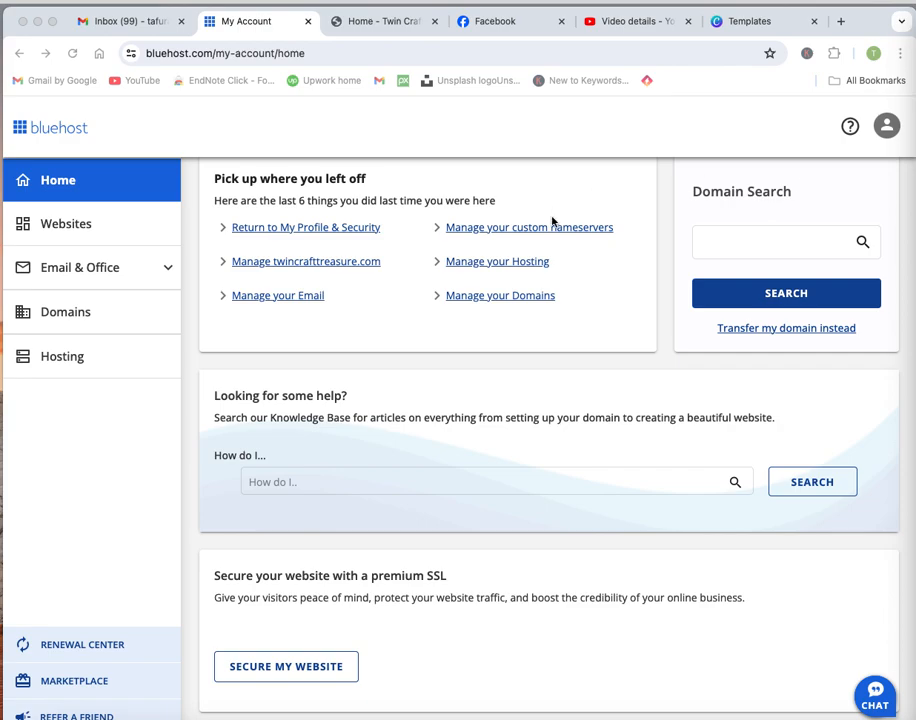
Open Gmail's full settings on the Accounts and Import page.
scroll(587, 258, "up", 2)
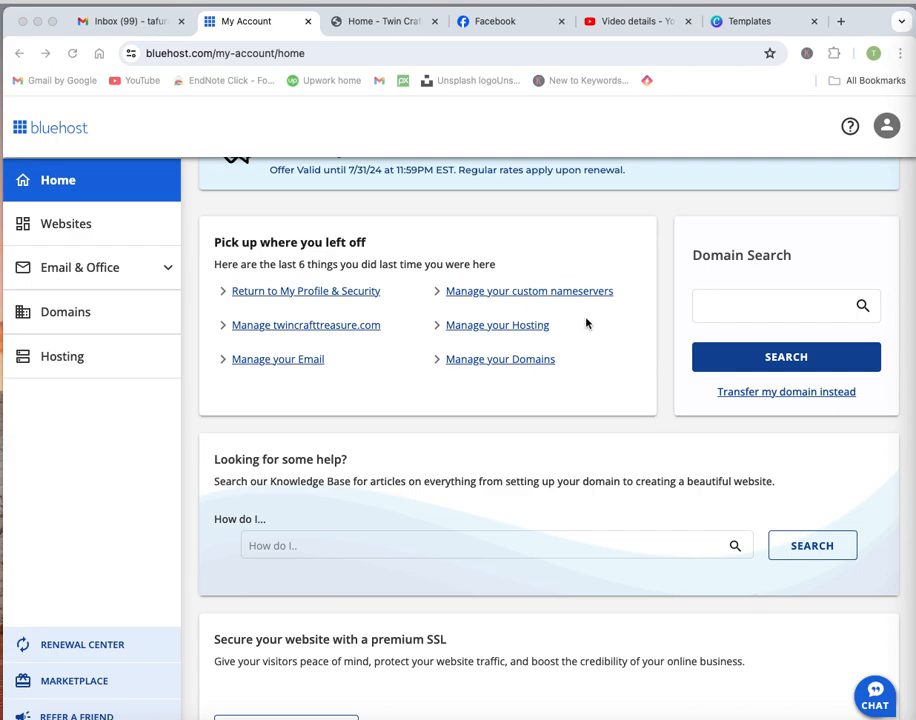
left_click(142, 22)
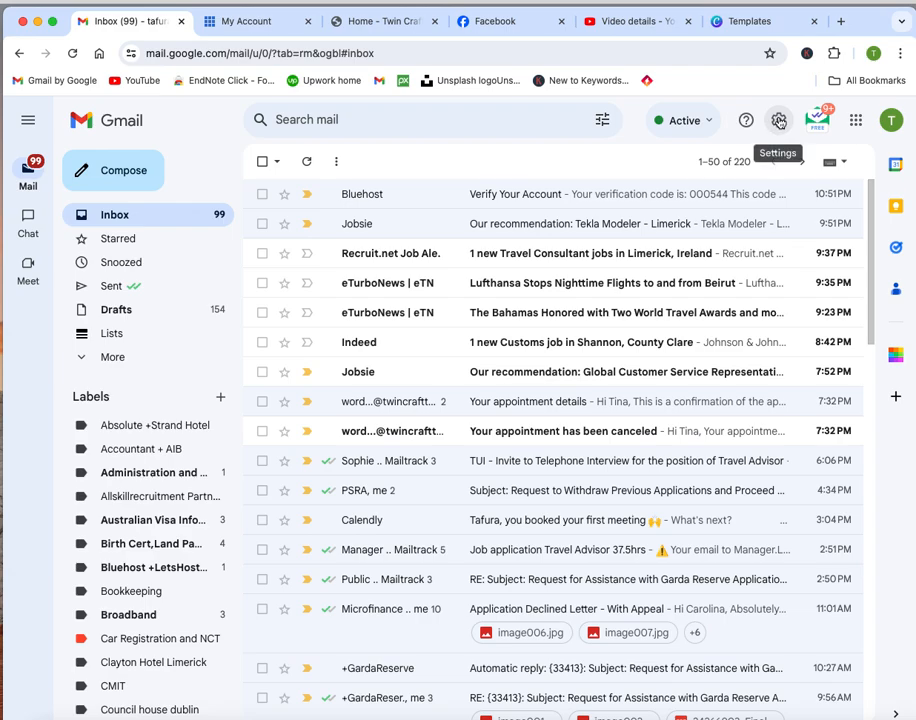
left_click(778, 121)
left_click(772, 197)
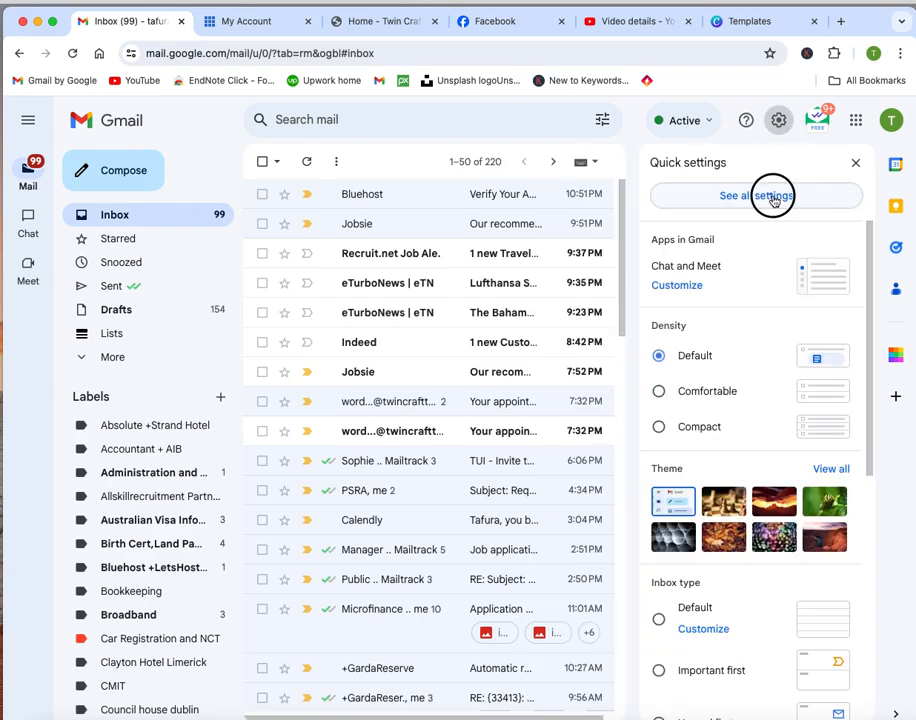
left_click(457, 192)
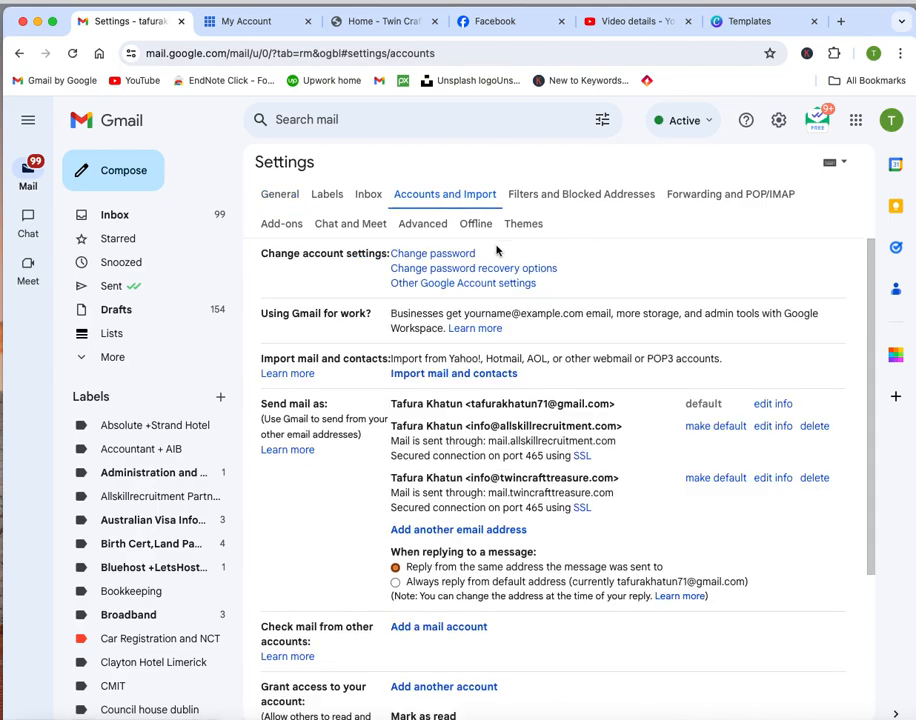
Start adding another send-as email address and move the form to the screen centre.
scroll(497, 251, "down", 3)
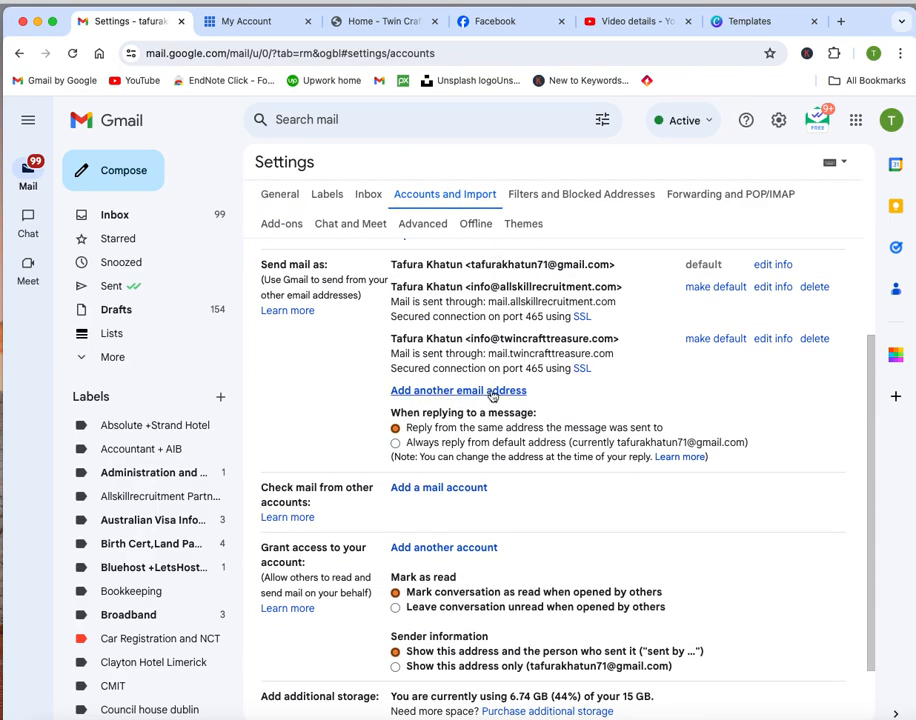
left_click(459, 391)
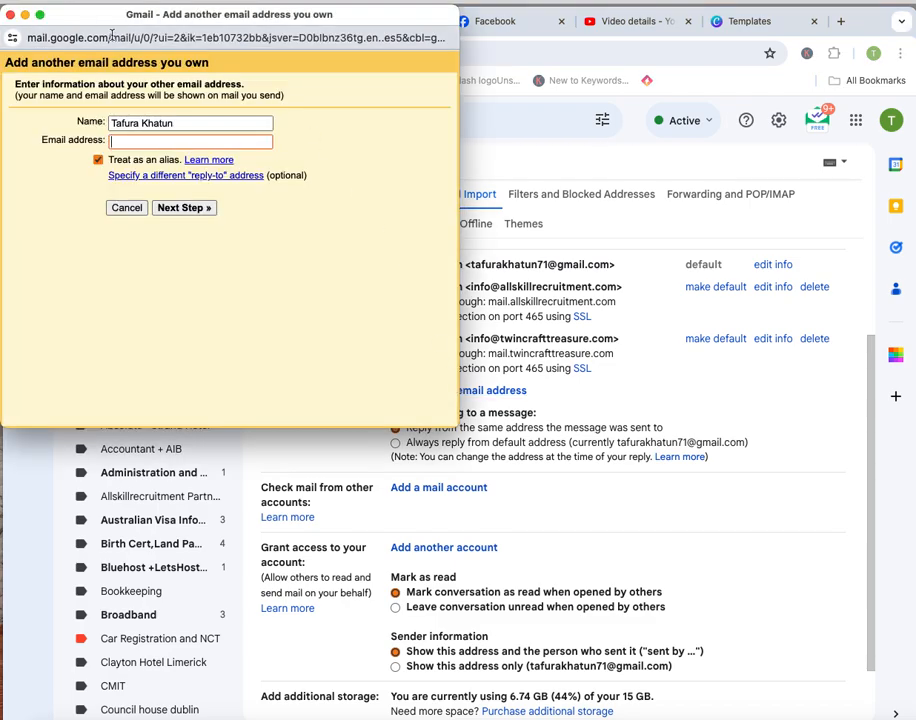
left_click_drag(72, 14, 95, 190)
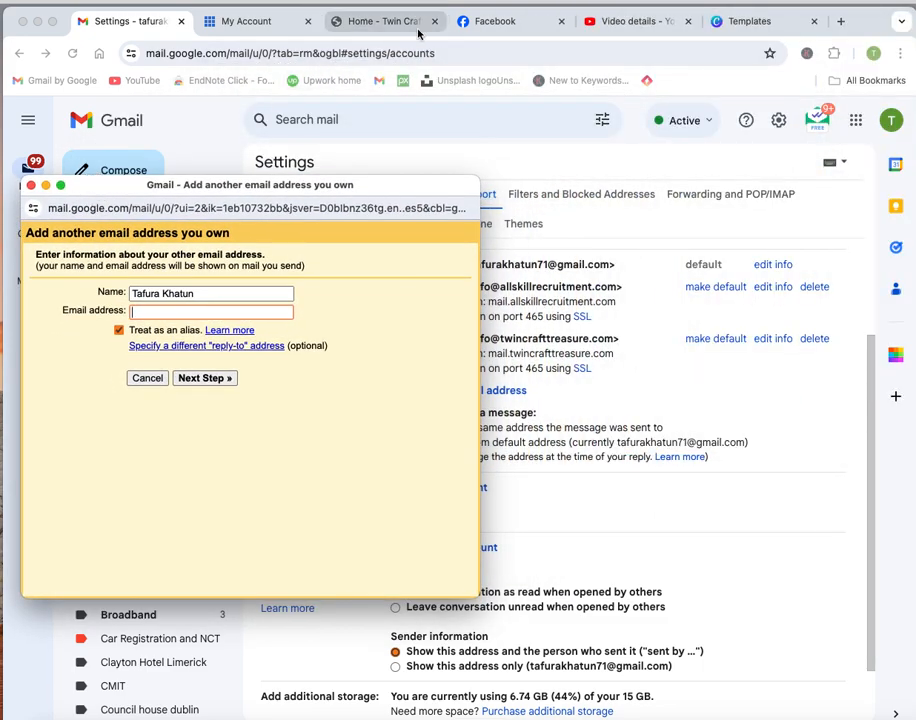
Manage the allskillrecruitment.com hosting package in Bluehost and show its cPanel Email quick links.
left_click(270, 24)
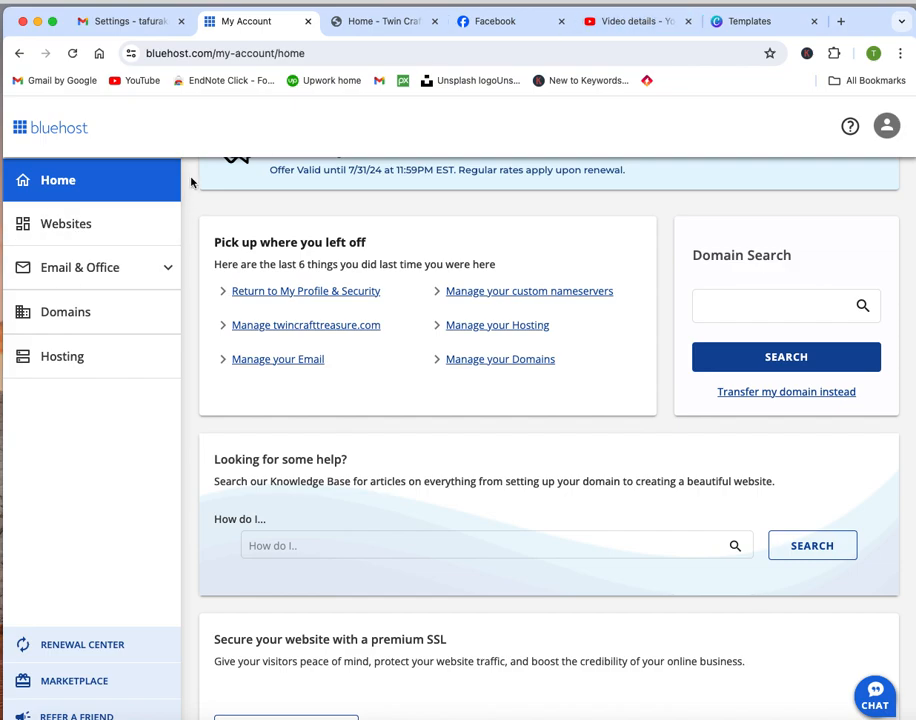
left_click(89, 266)
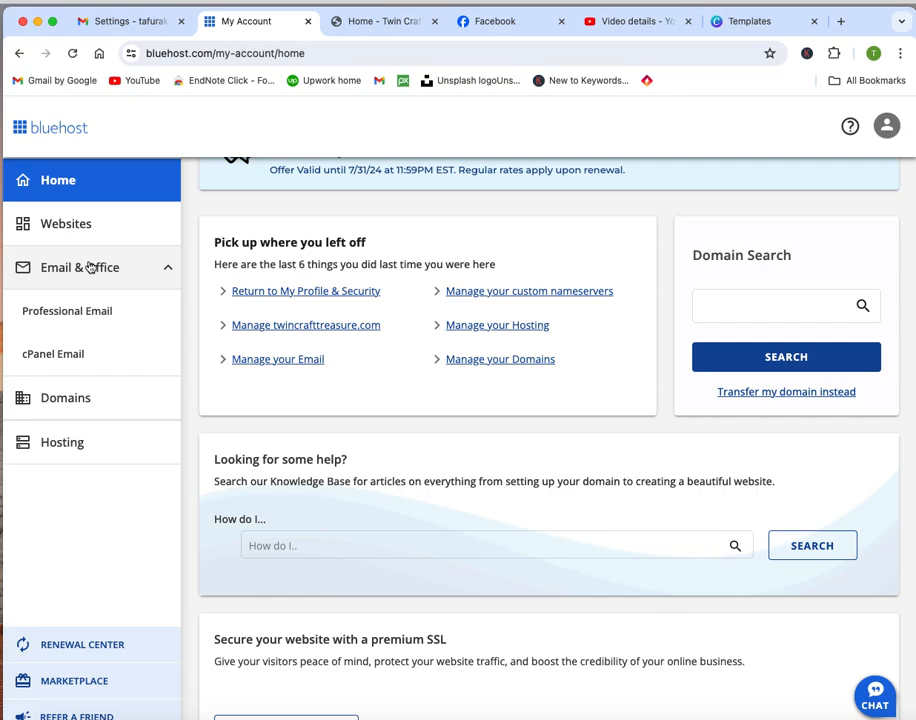
left_click(73, 358)
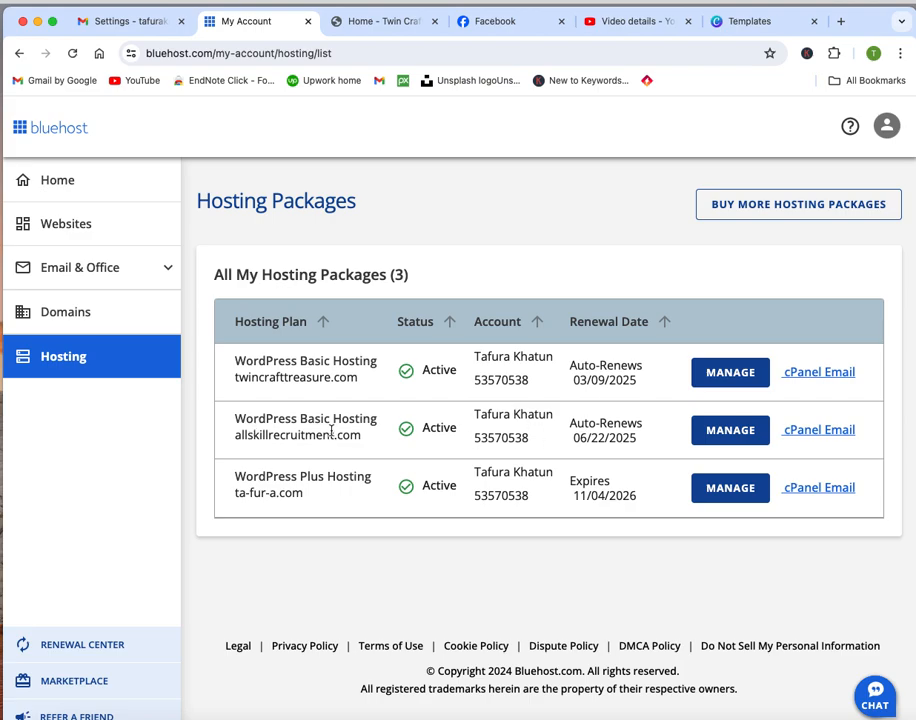
left_click(719, 432)
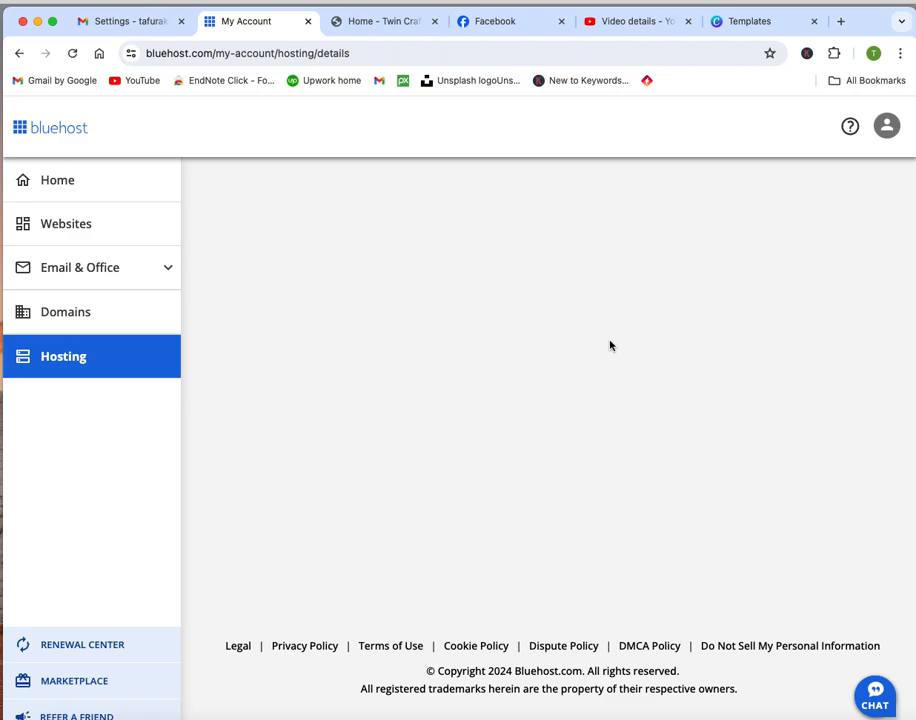
scroll(610, 346, "down", 6)
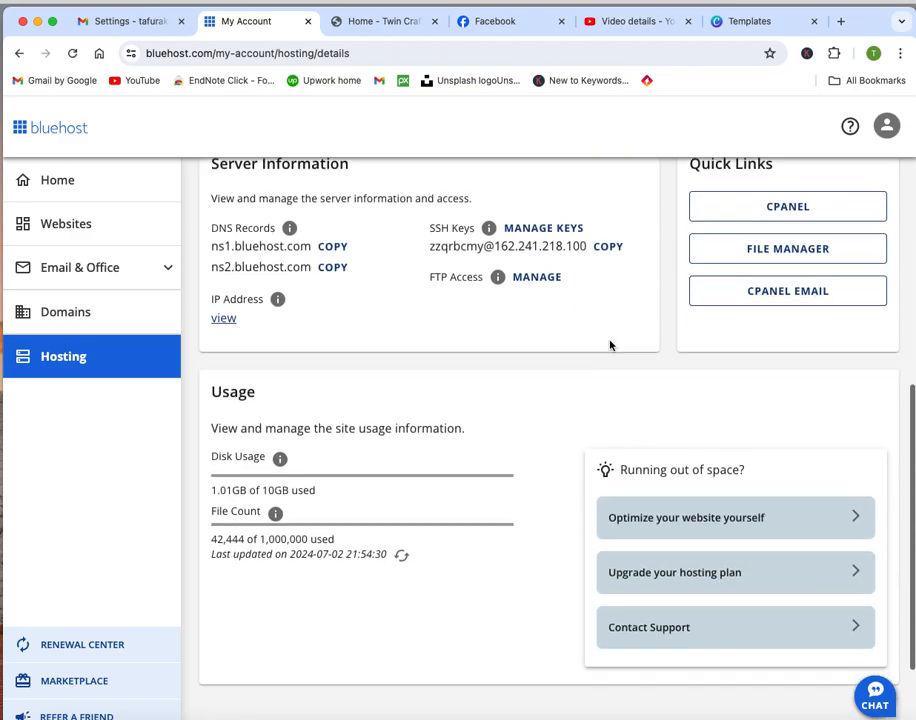
scroll(610, 346, "up", 1)
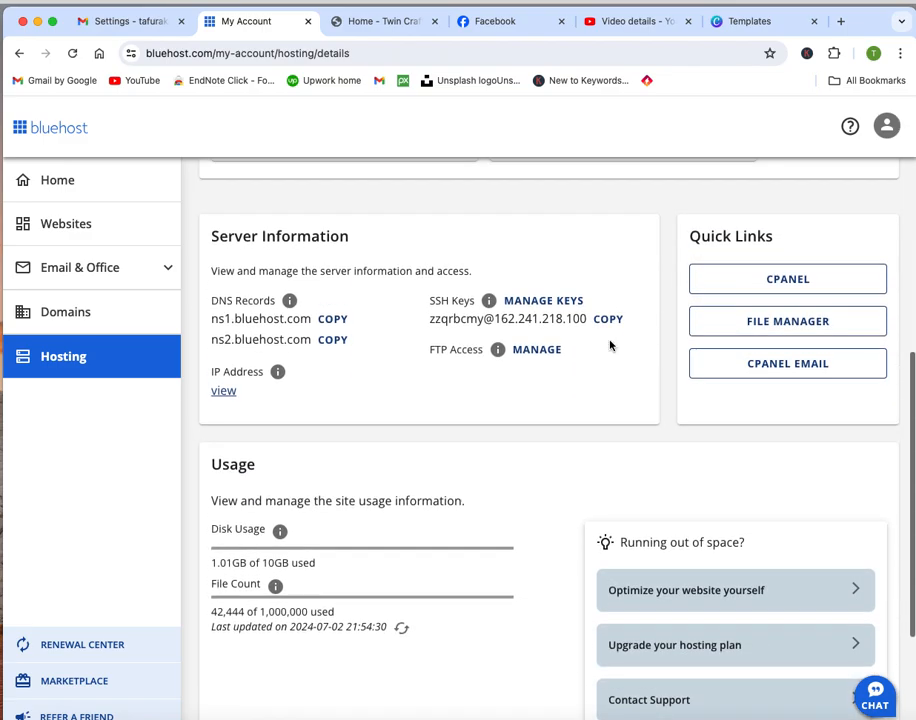
left_click(820, 365)
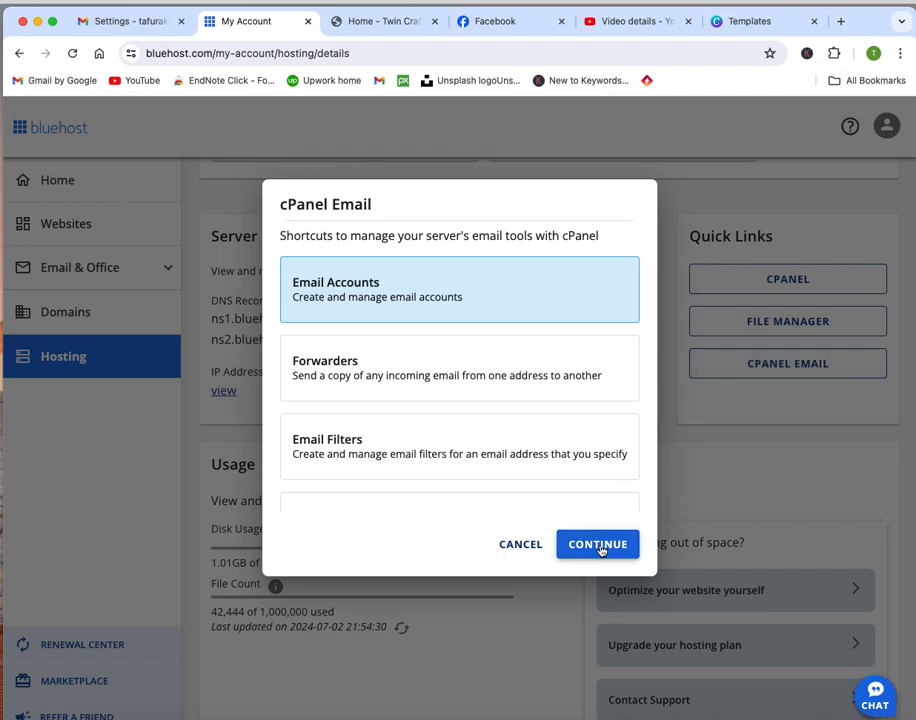
left_click(600, 544)
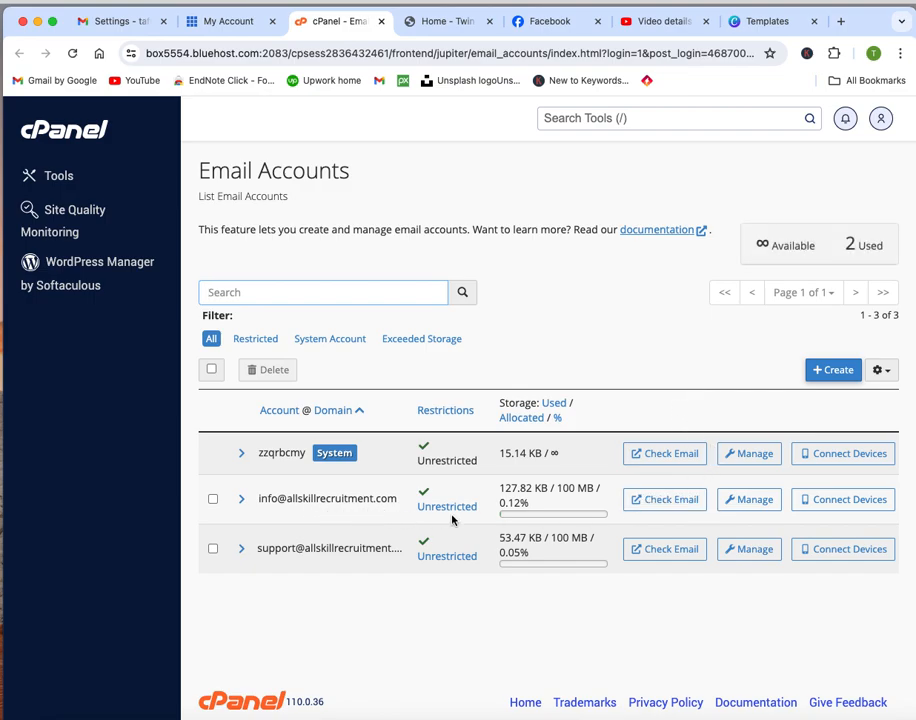
left_click(672, 553)
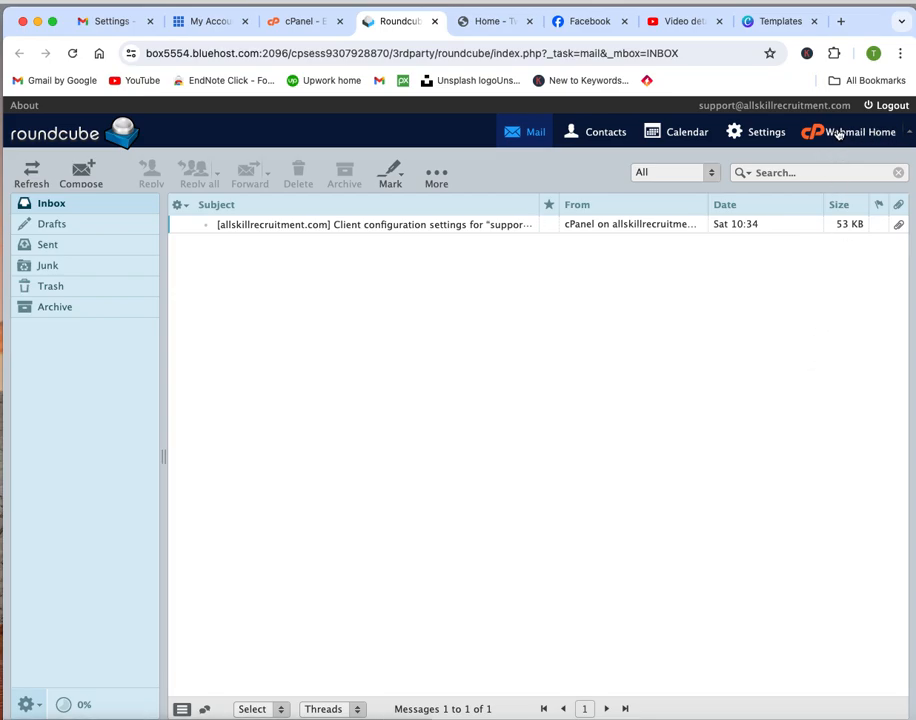
From Webmail Home, open Configure Mail Client and scroll to the manual settings (SMTP 465).
left_click(838, 134)
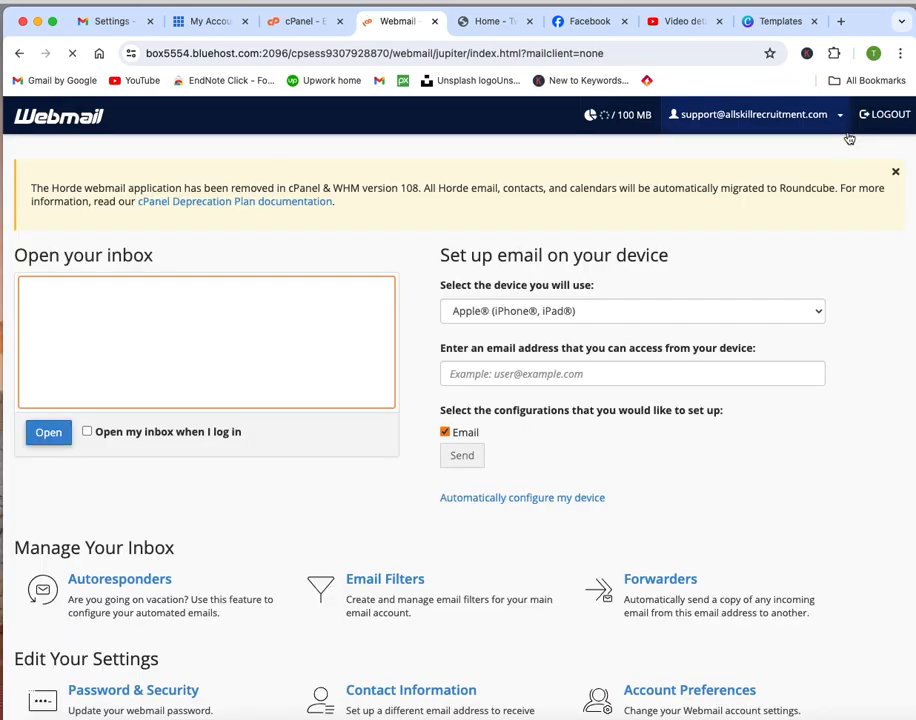
left_click(44, 431)
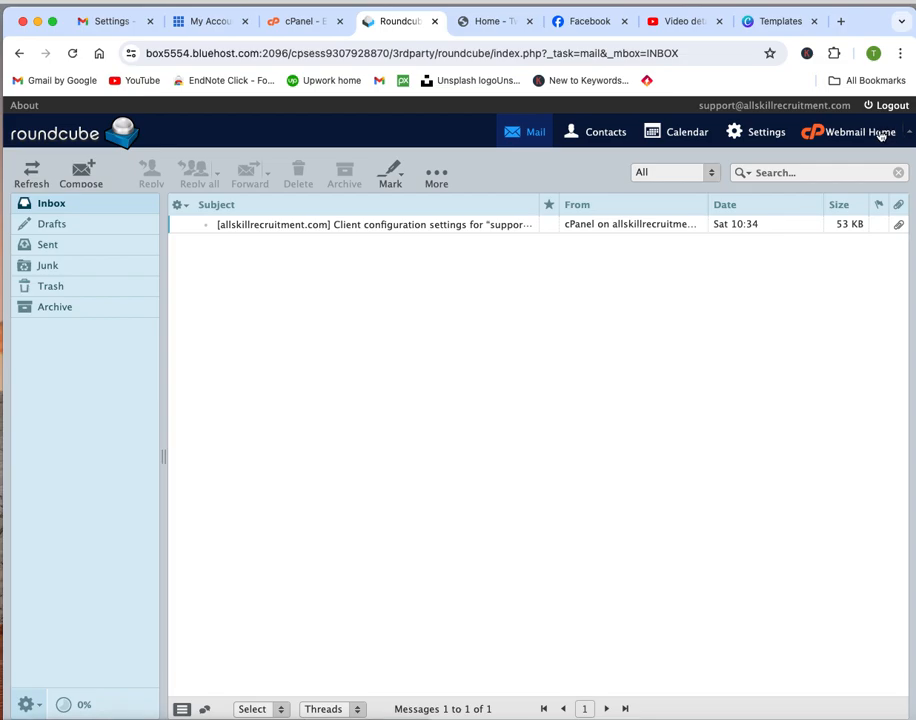
left_click(882, 135)
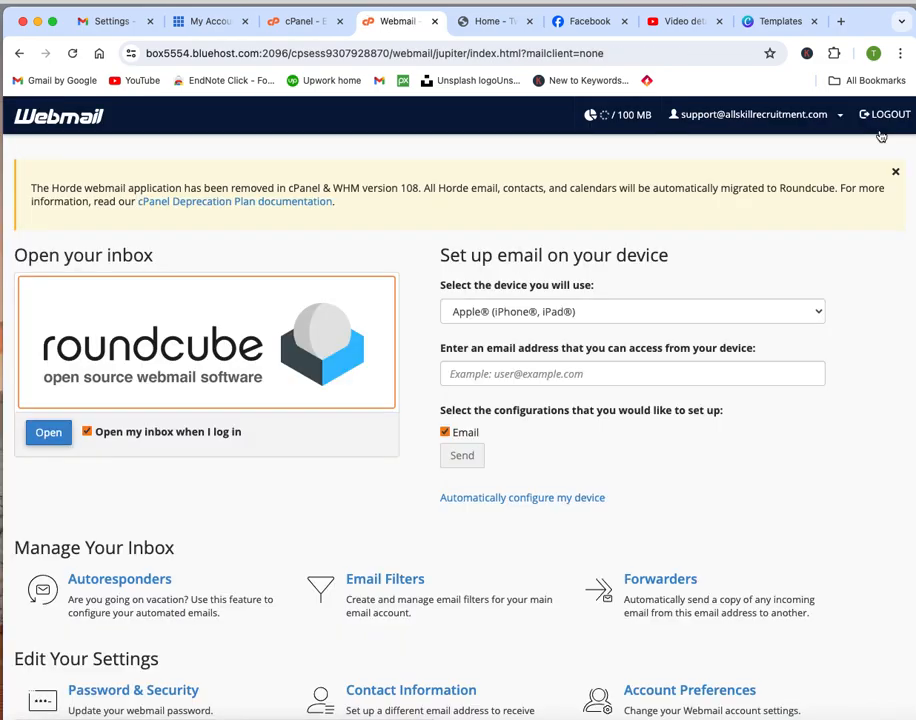
scroll(271, 544, "down", 2)
scroll(271, 544, "down", 5)
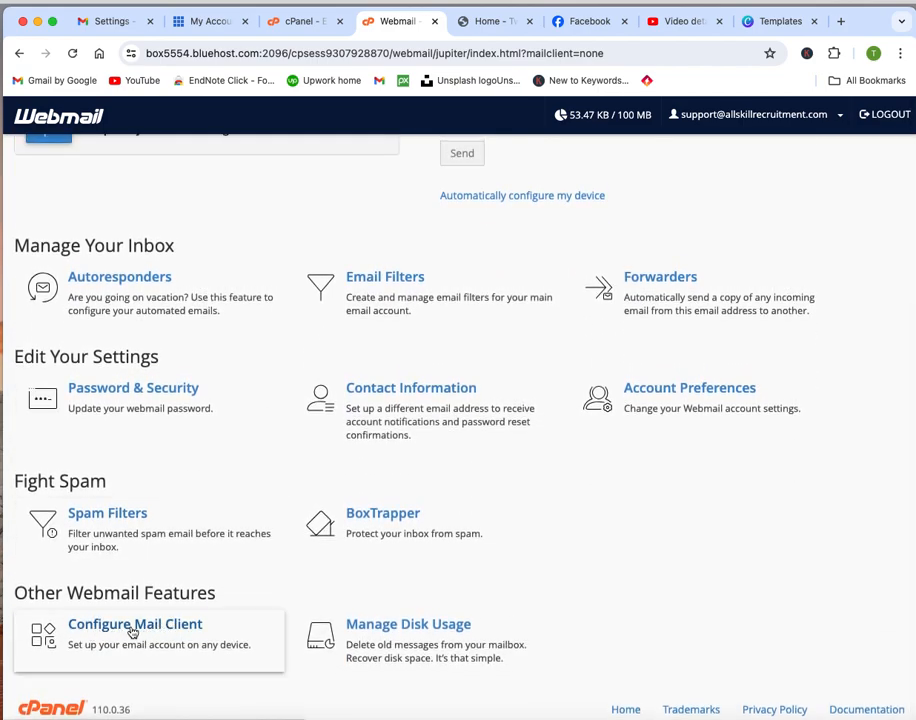
left_click(180, 629)
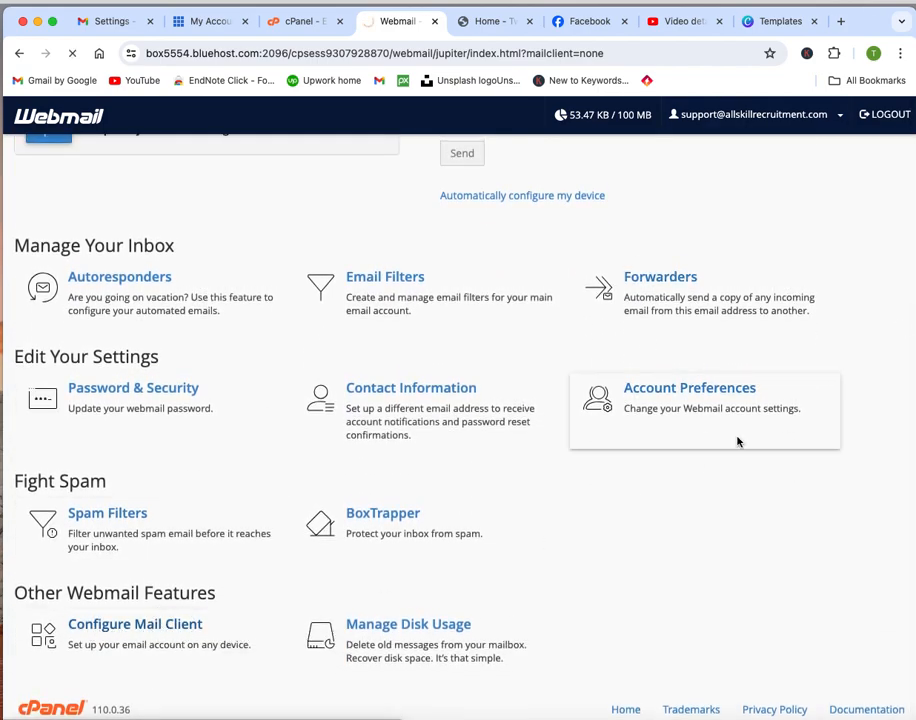
scroll(547, 423, "down", 5)
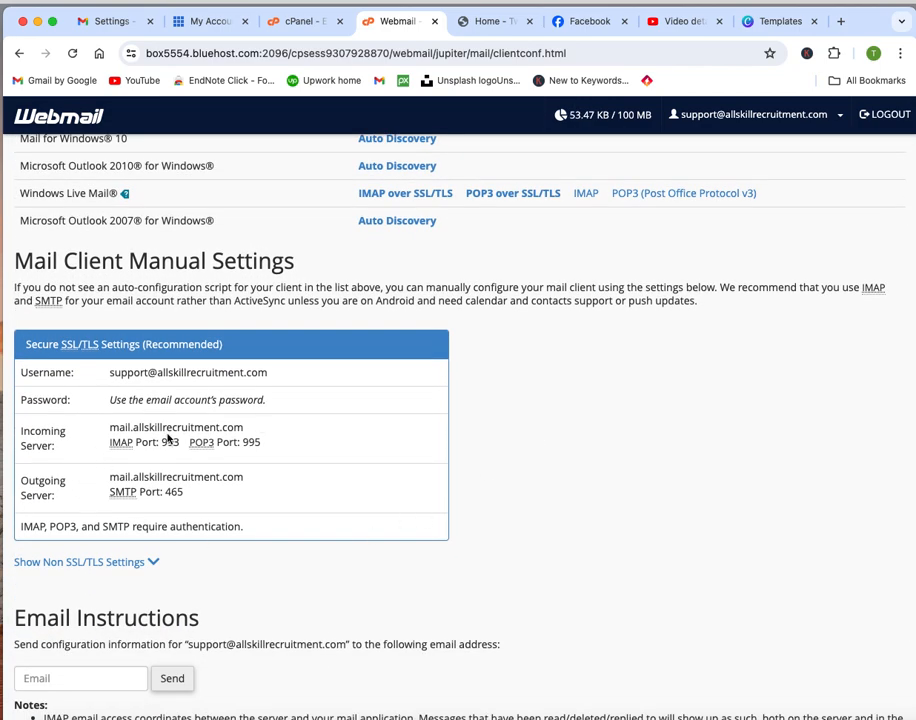
left_click_drag(868, 24, 915, 24)
left_click_drag(83, 186, 480, 204)
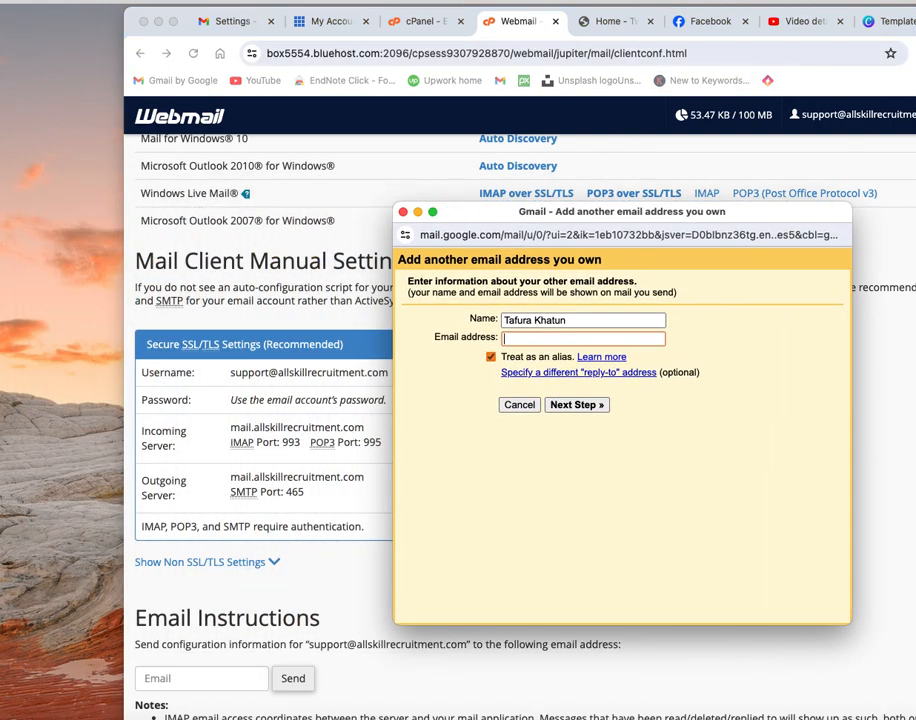
left_click_drag(915, 13, 752, 8)
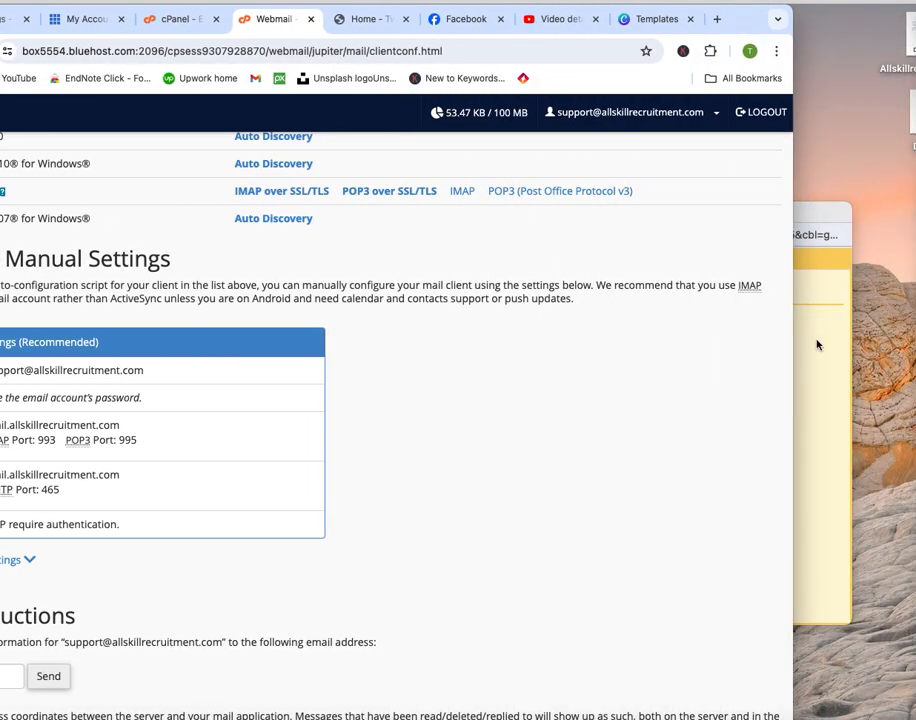
left_click(817, 345)
left_click_drag(456, 213, 468, 160)
left_click_drag(741, 15, 775, 13)
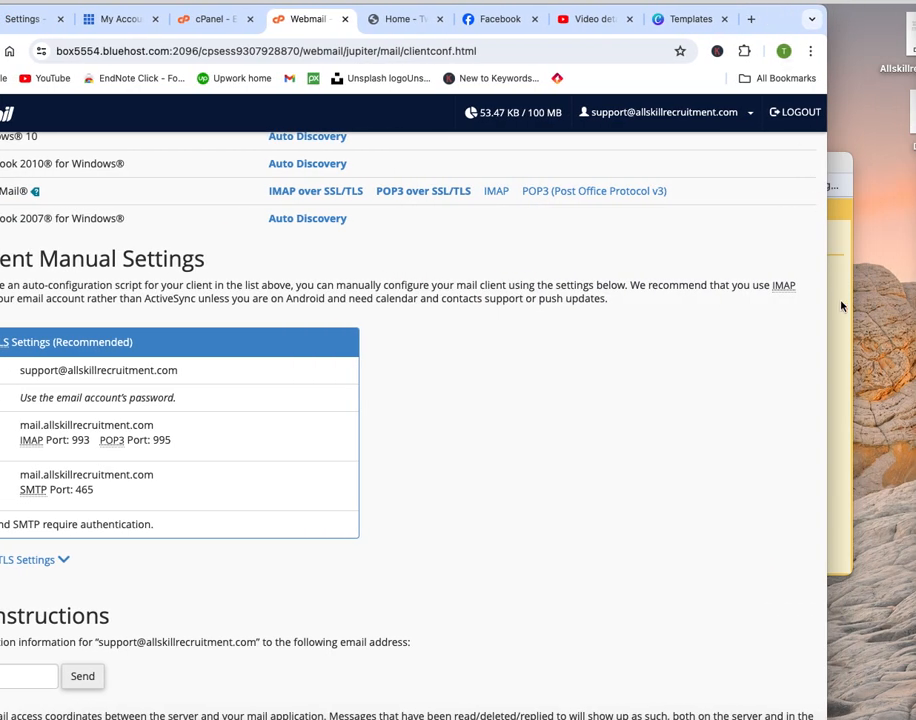
left_click(842, 306)
left_click_drag(722, 323, 793, 331)
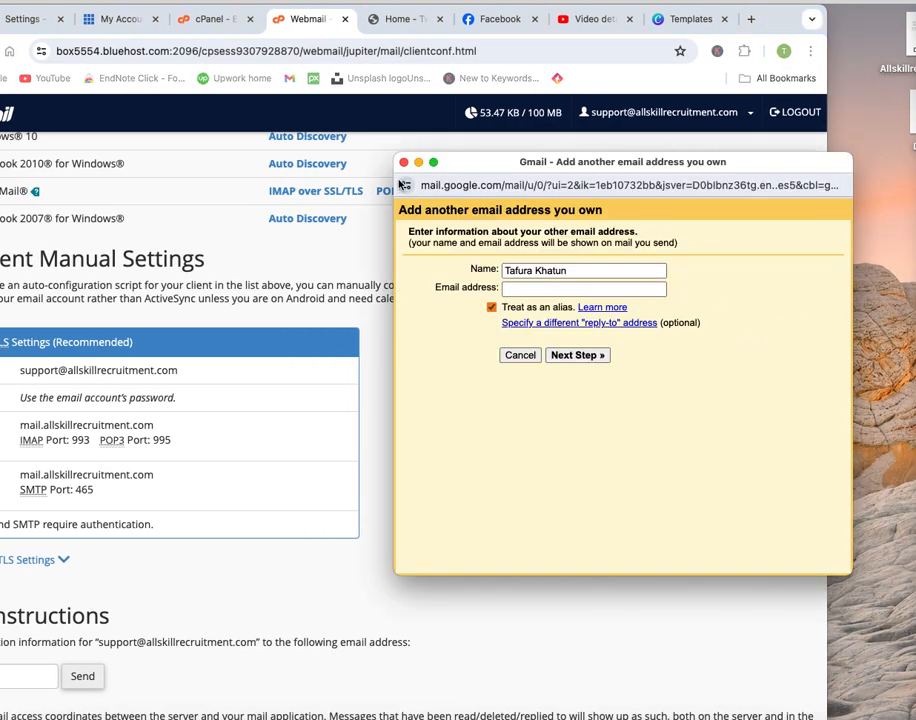
left_click_drag(454, 163, 915, 300)
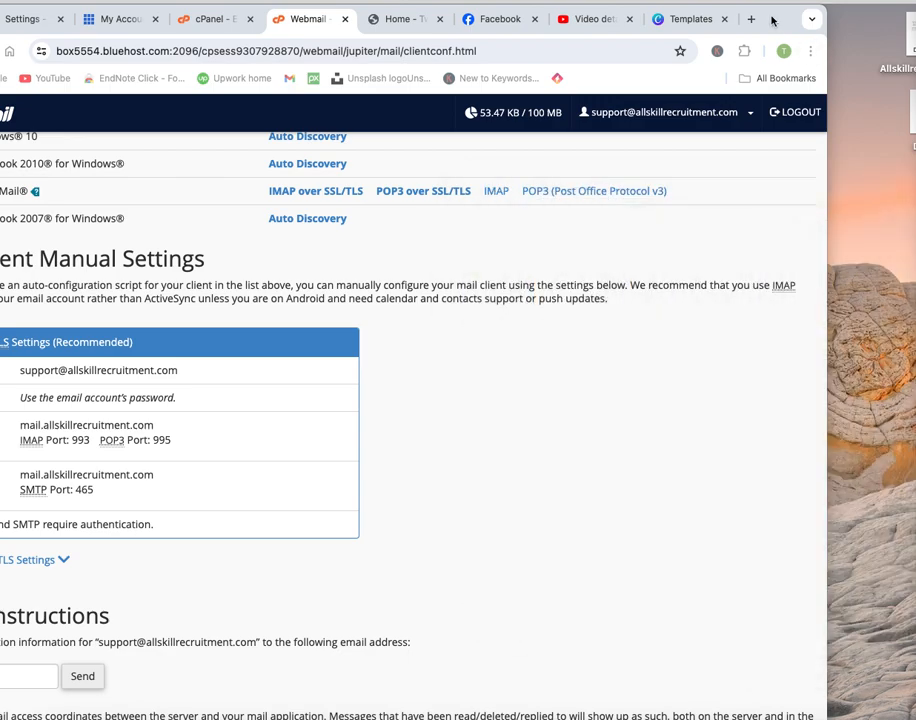
left_click_drag(771, 20, 875, 10)
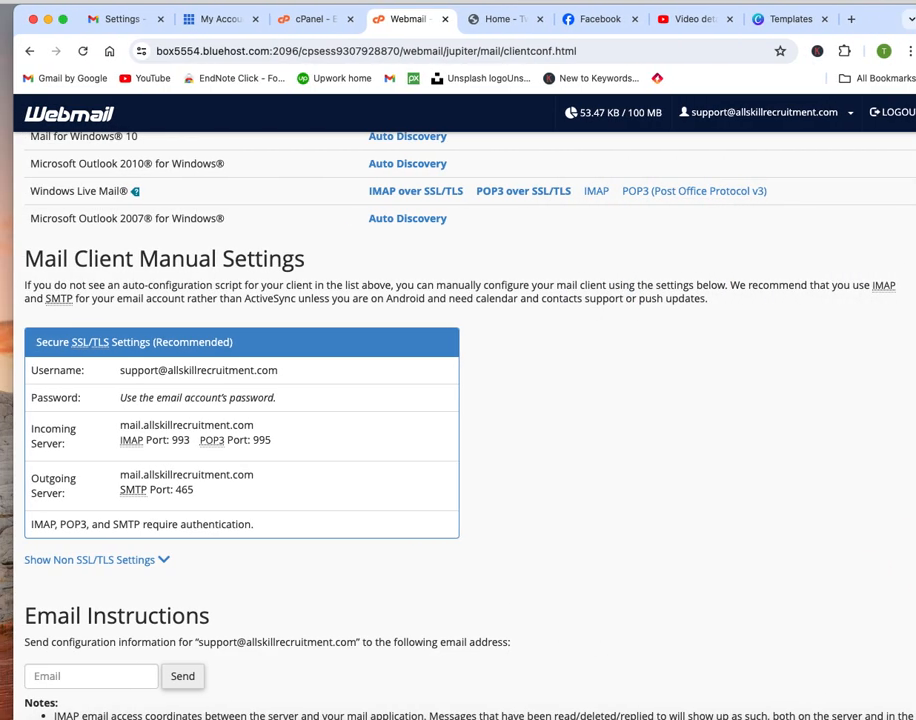
left_click_drag(915, 205, 480, 206)
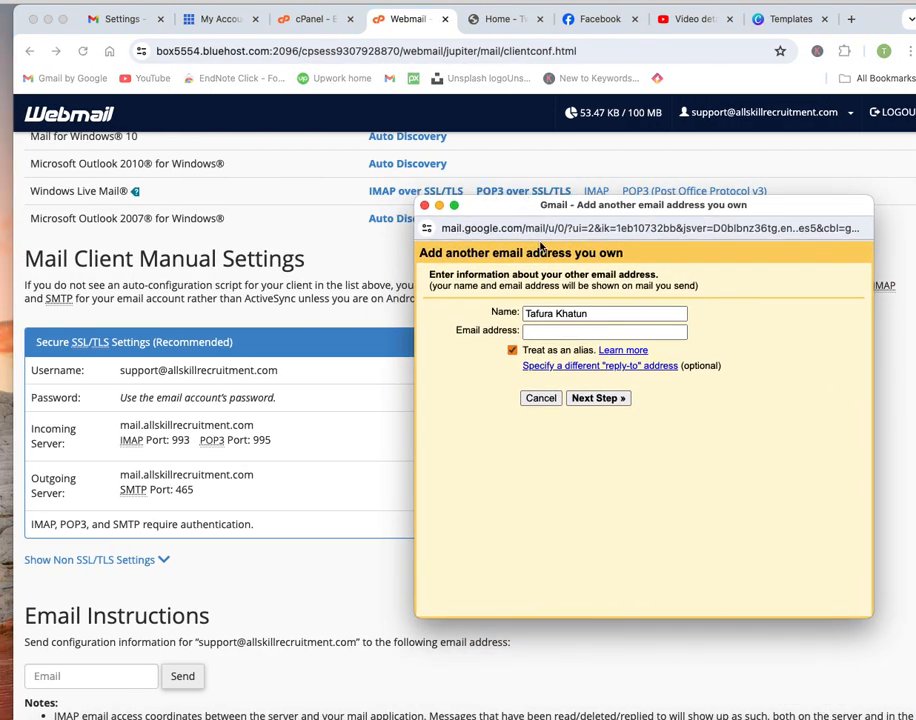
left_click(564, 330)
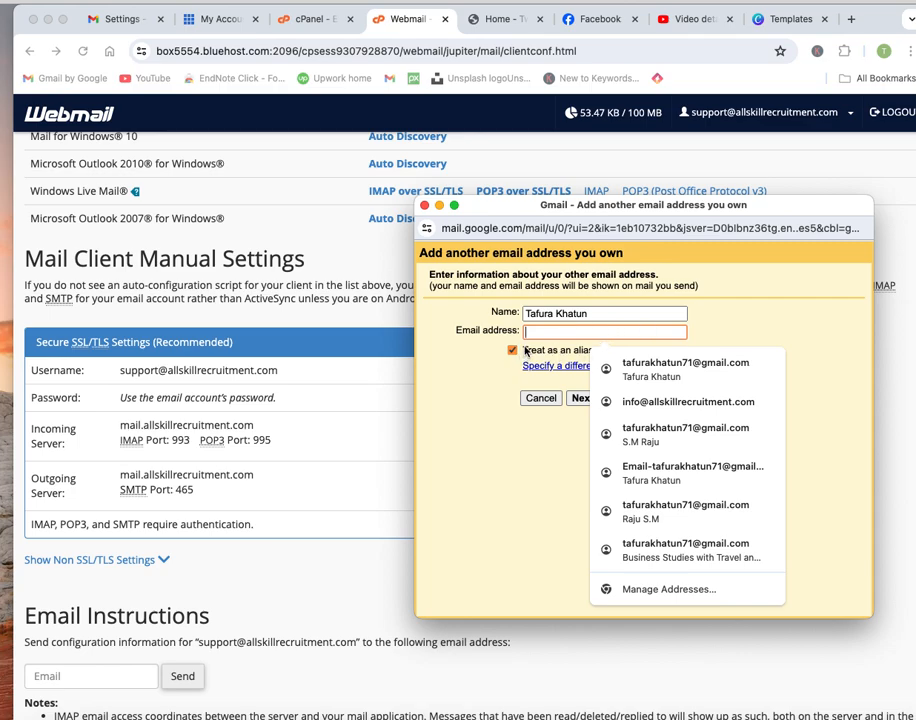
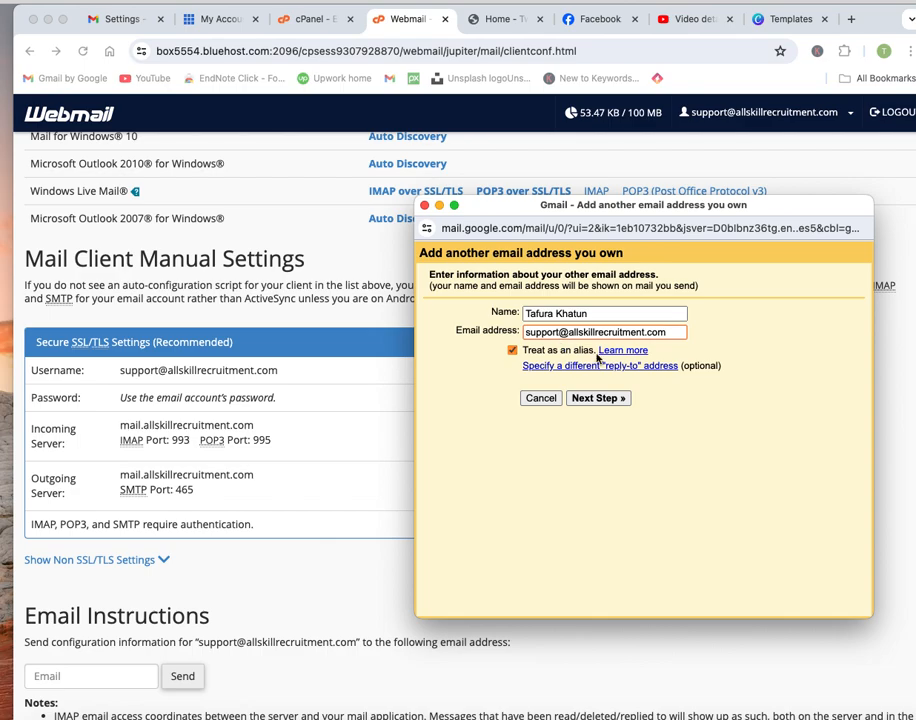
Continue to the SMTP step and use the full support address as username.
left_click(597, 398)
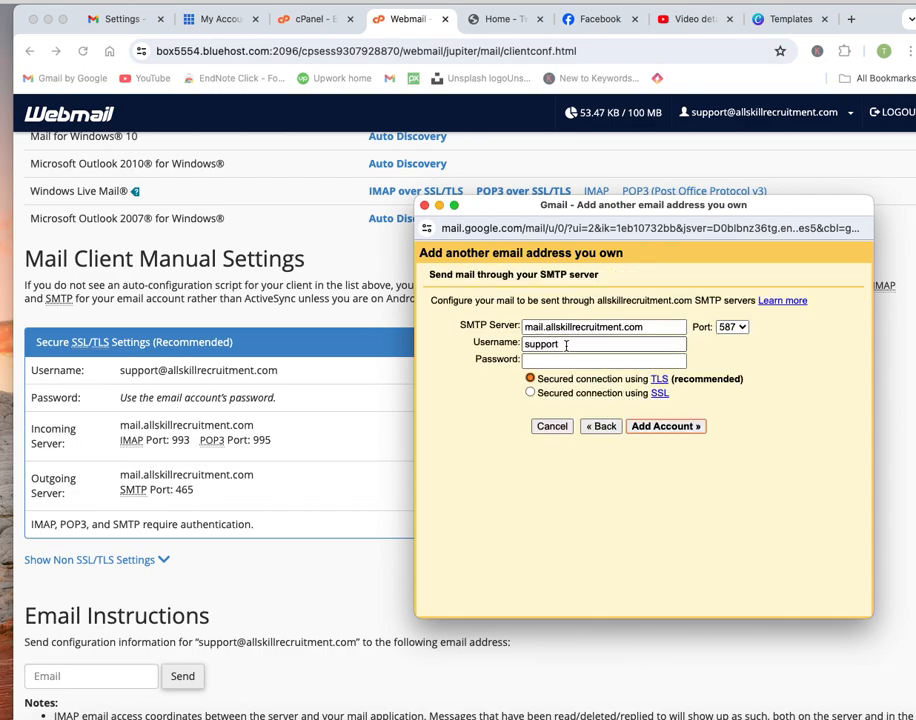
left_click(559, 343)
left_click(670, 369)
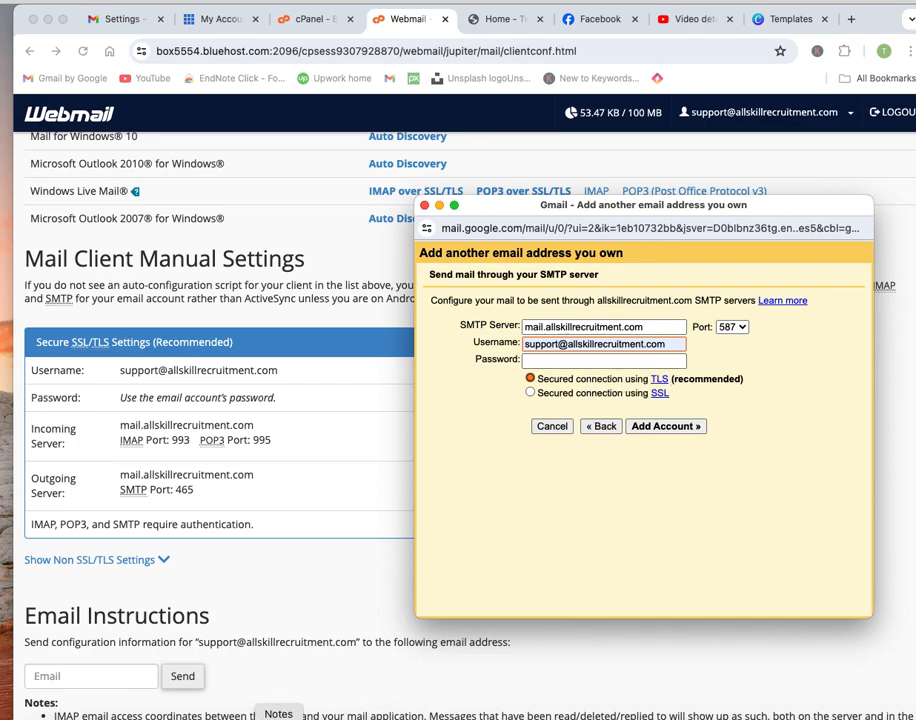
Paste the mailbox password and submit the account, which fails authentication.
left_click(278, 716)
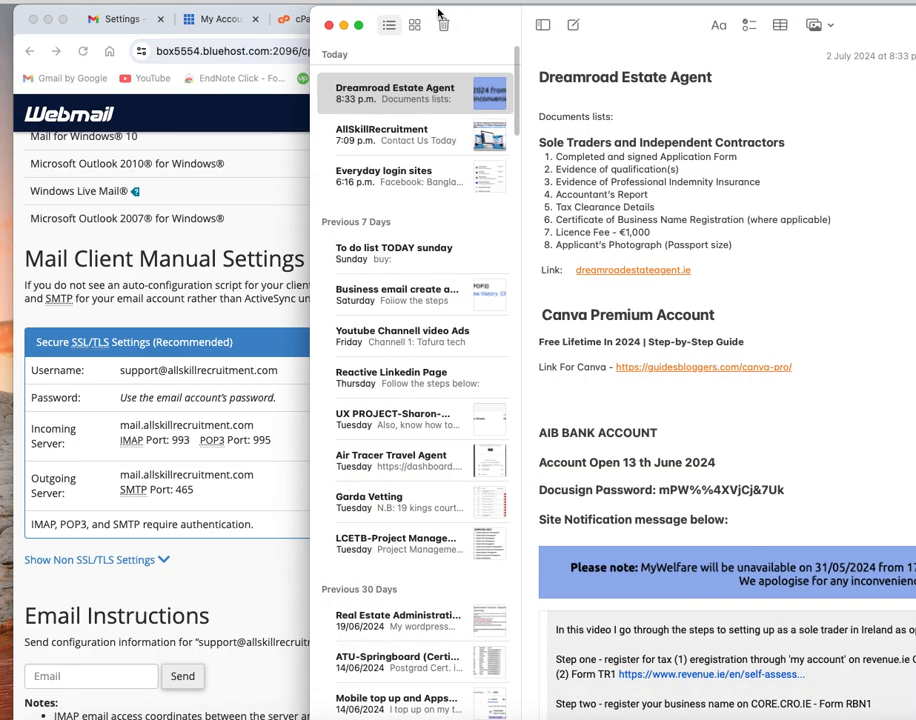
left_click(344, 25)
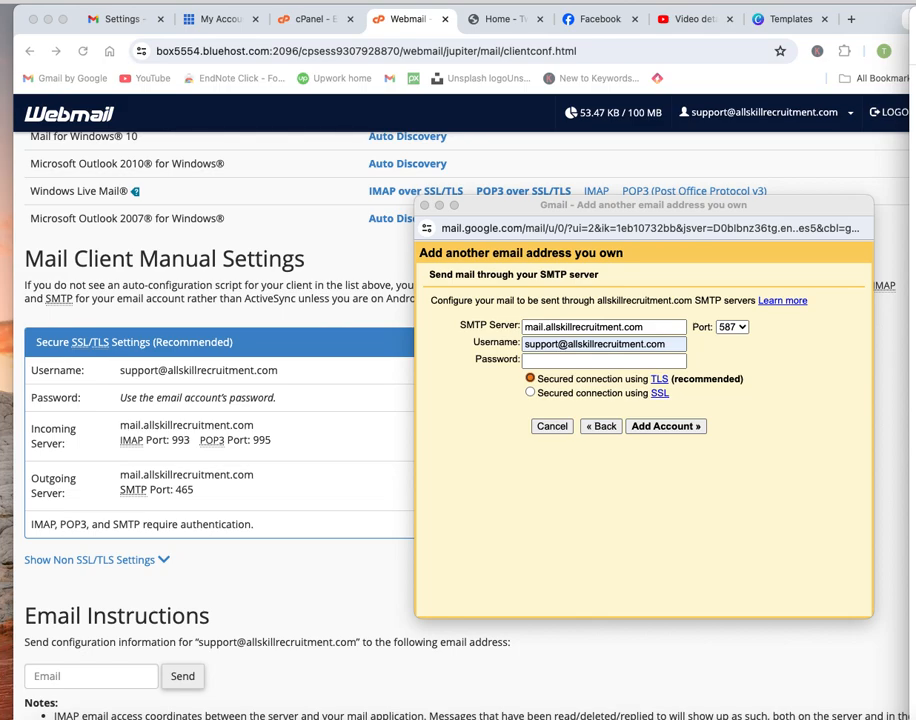
left_click(598, 360)
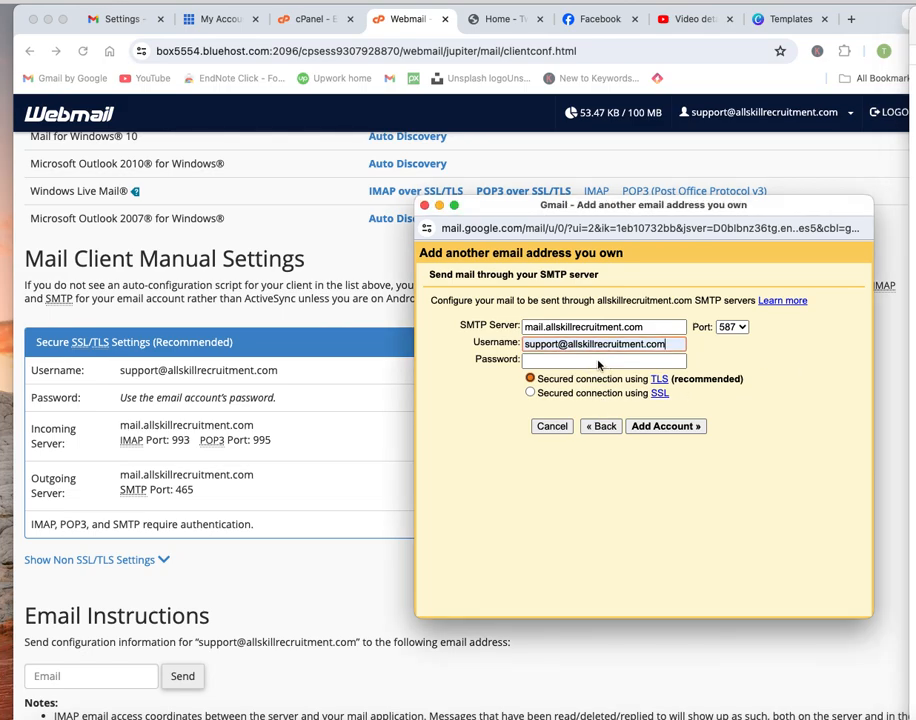
key("super+v")
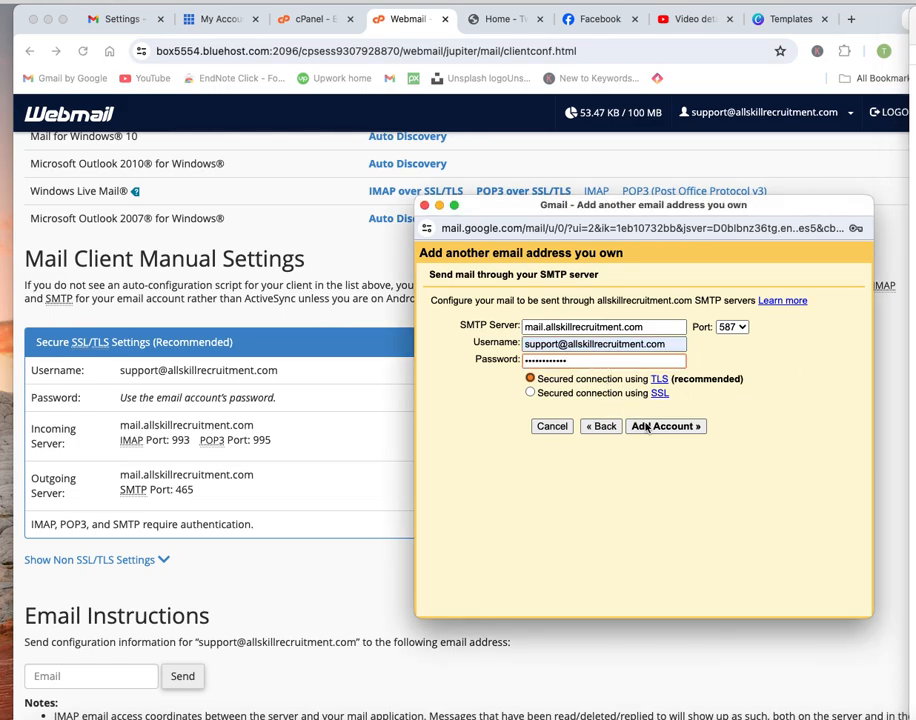
left_click(658, 427)
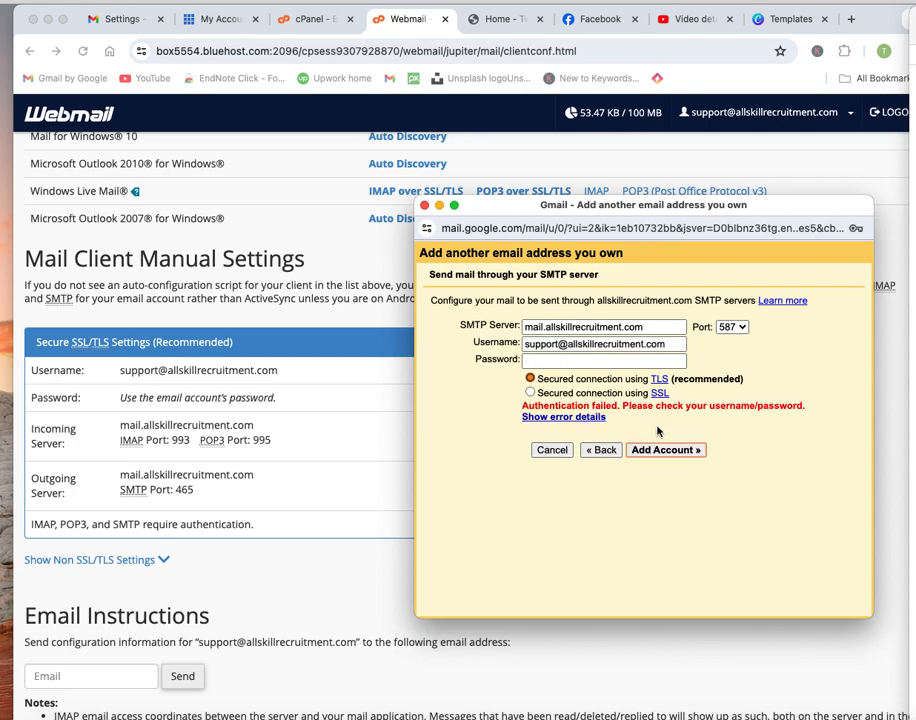
Retry with SMTP port 465, TLS and the re-pasted password, then drag the popup aside.
left_click(740, 328)
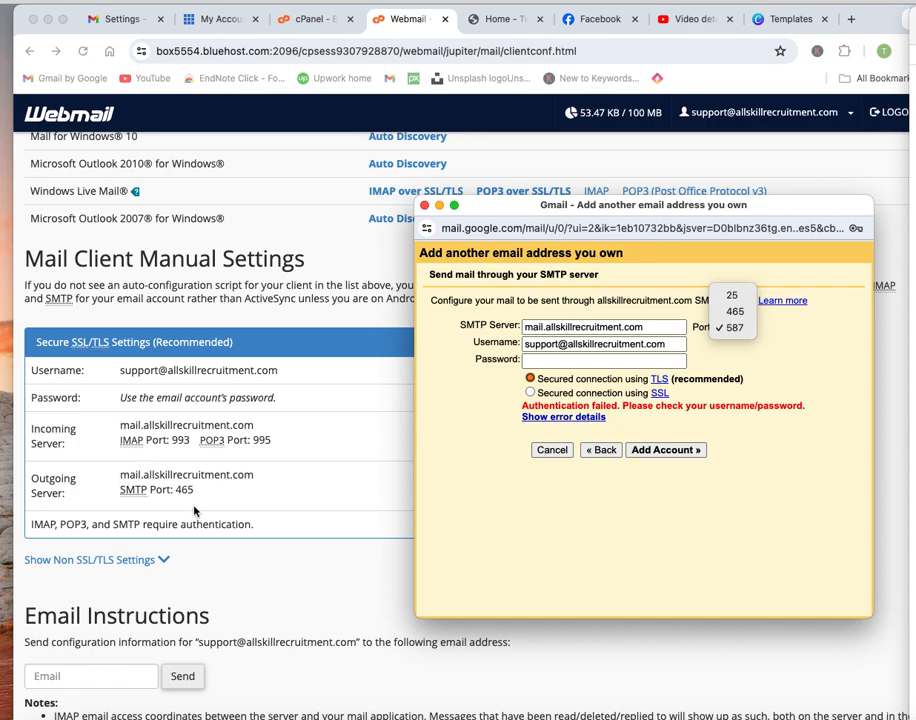
left_click(733, 311)
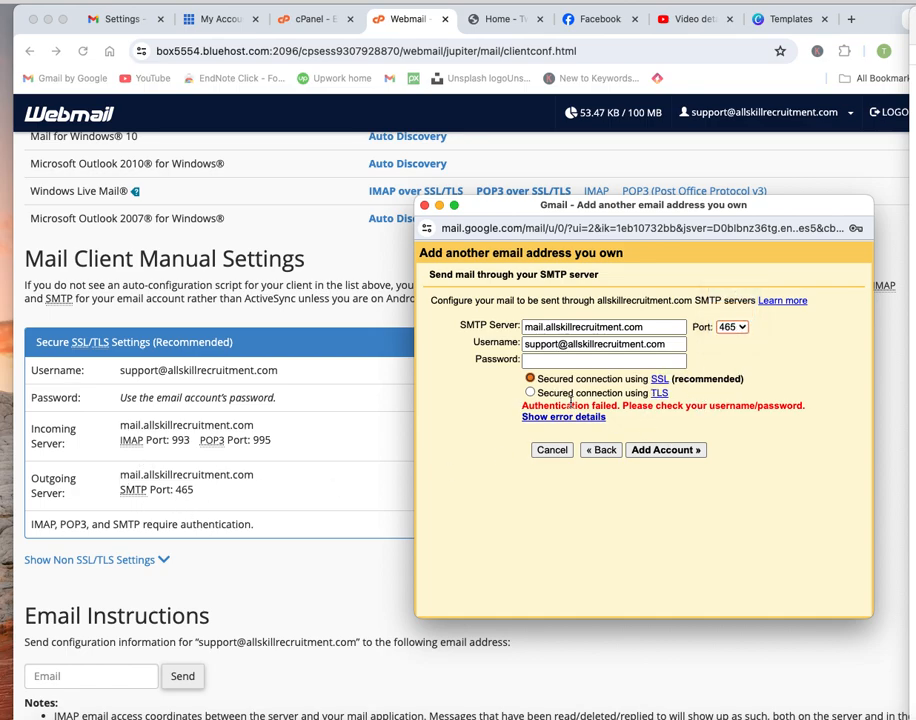
left_click(531, 393)
left_click(562, 363)
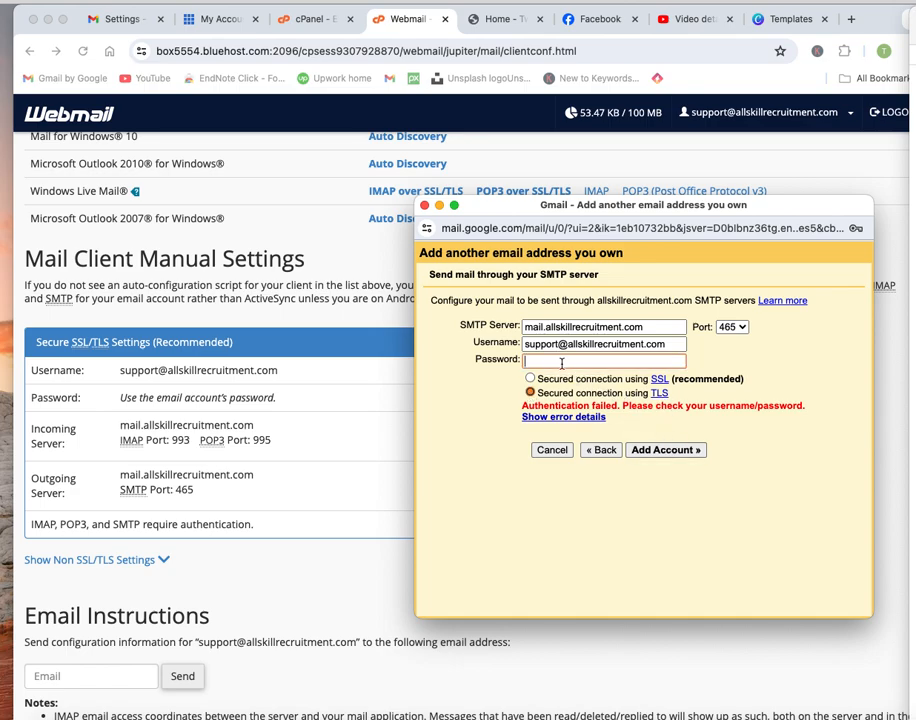
key("super+v")
left_click(660, 450)
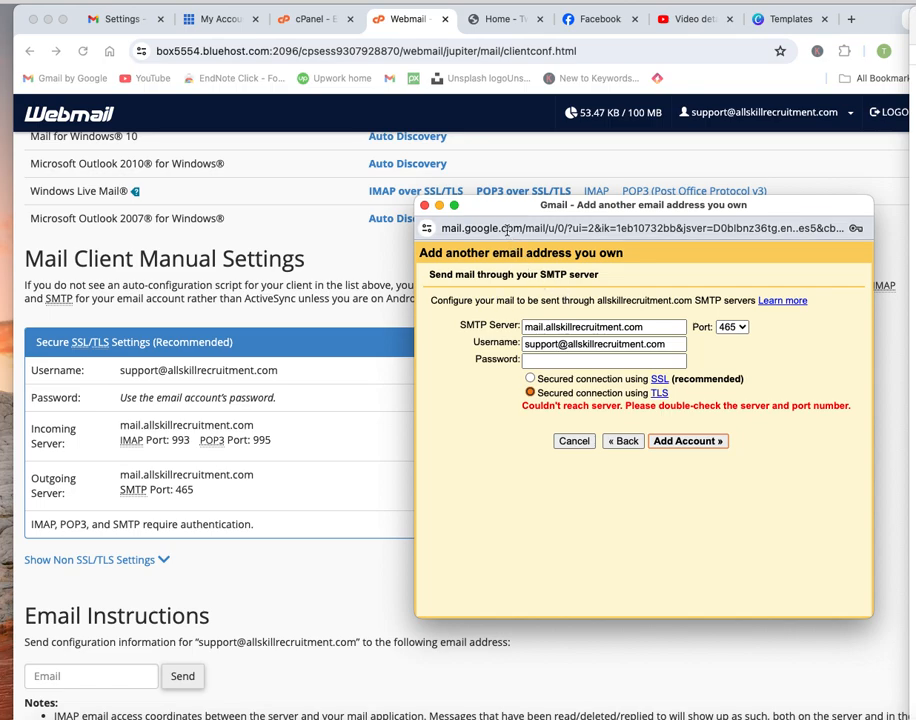
left_click_drag(515, 204, 915, 204)
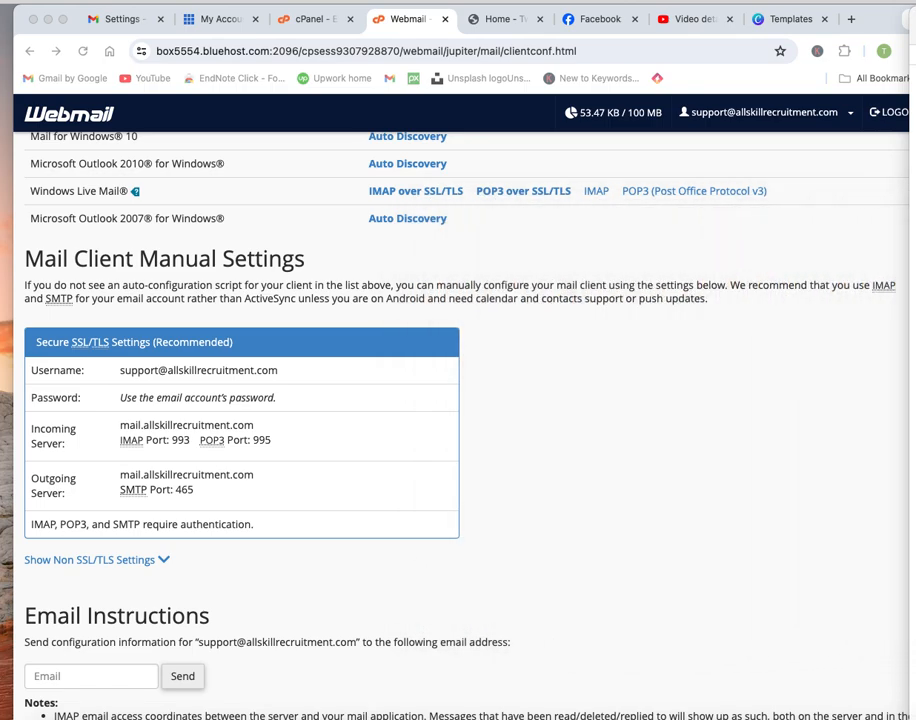
Push the popup off screen, go back to Webmail home and reopen the support inbox in Roundcube.
mouse_move(878, 21)
left_mouse_down()
mouse_move(902, 16)
mouse_move(865, 14)
left_mouse_up()
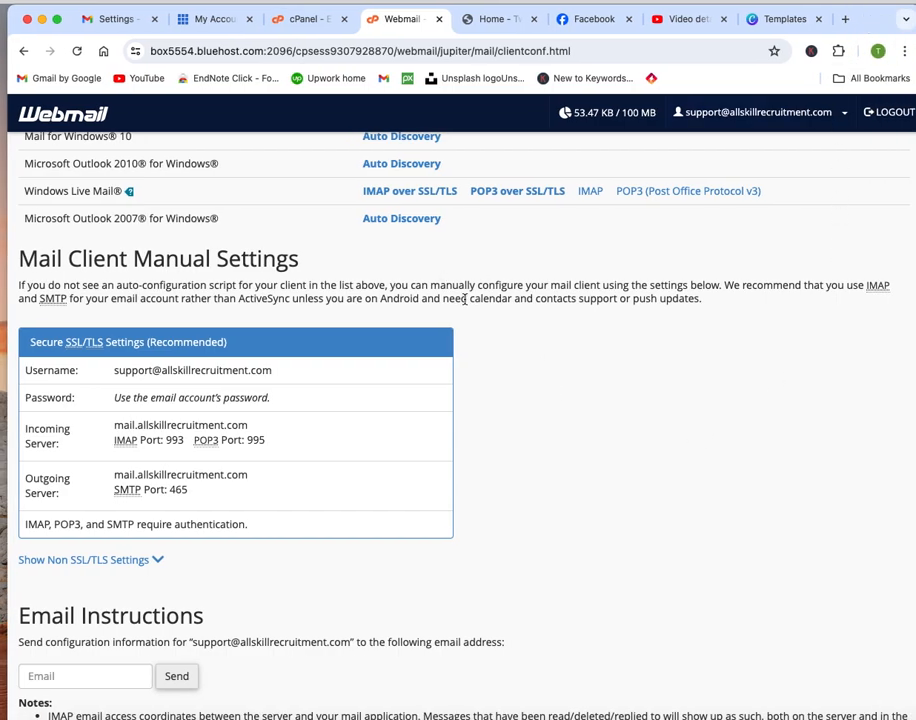
scroll(468, 300, "up", 4)
scroll(464, 302, "down", 1)
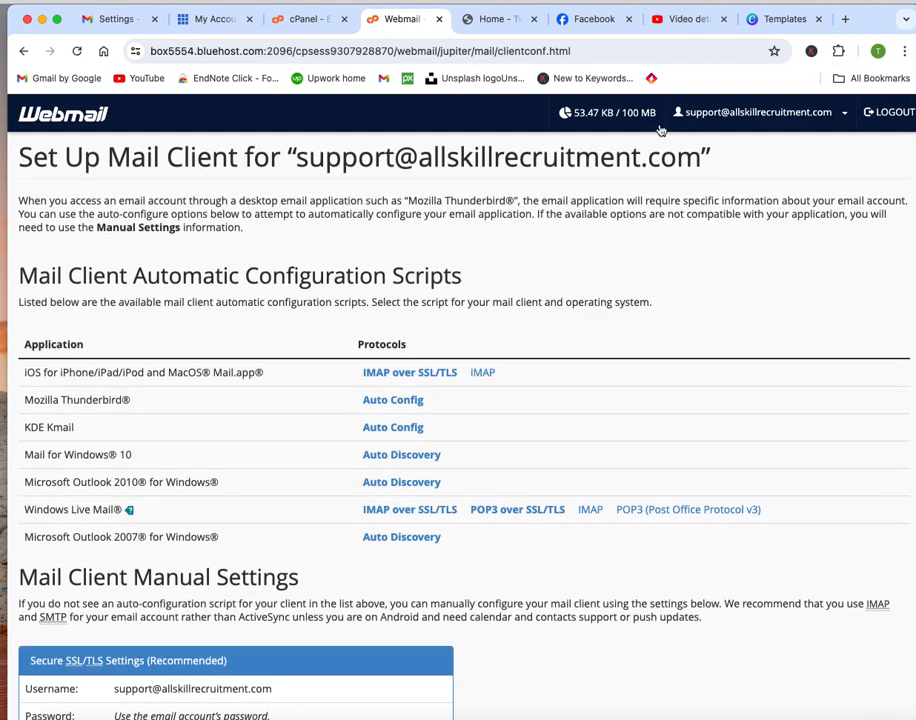
left_click(23, 55)
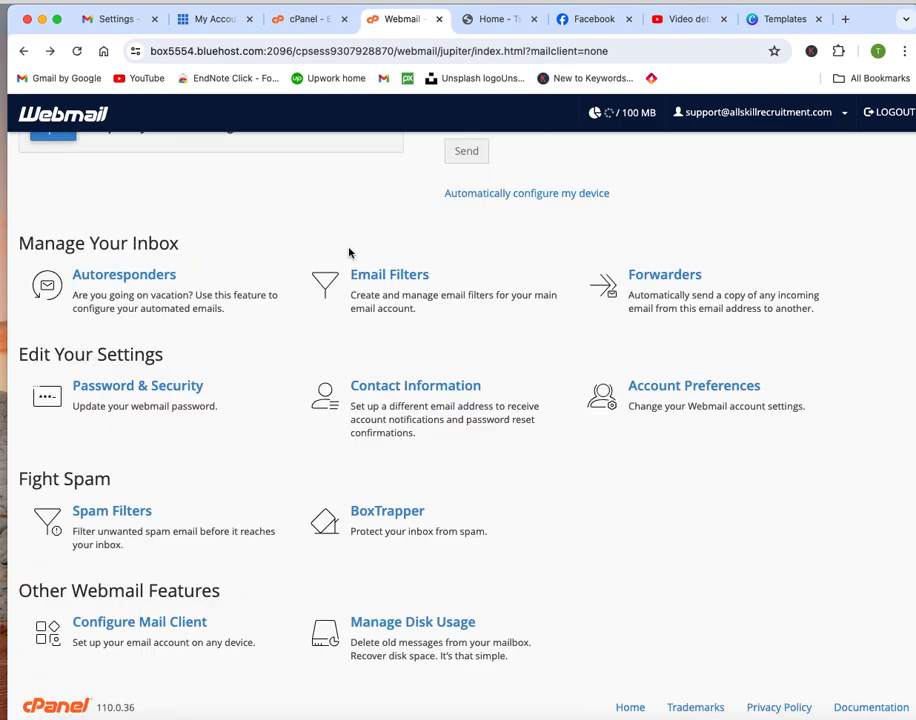
scroll(270, 280, "up", 4)
left_click(53, 435)
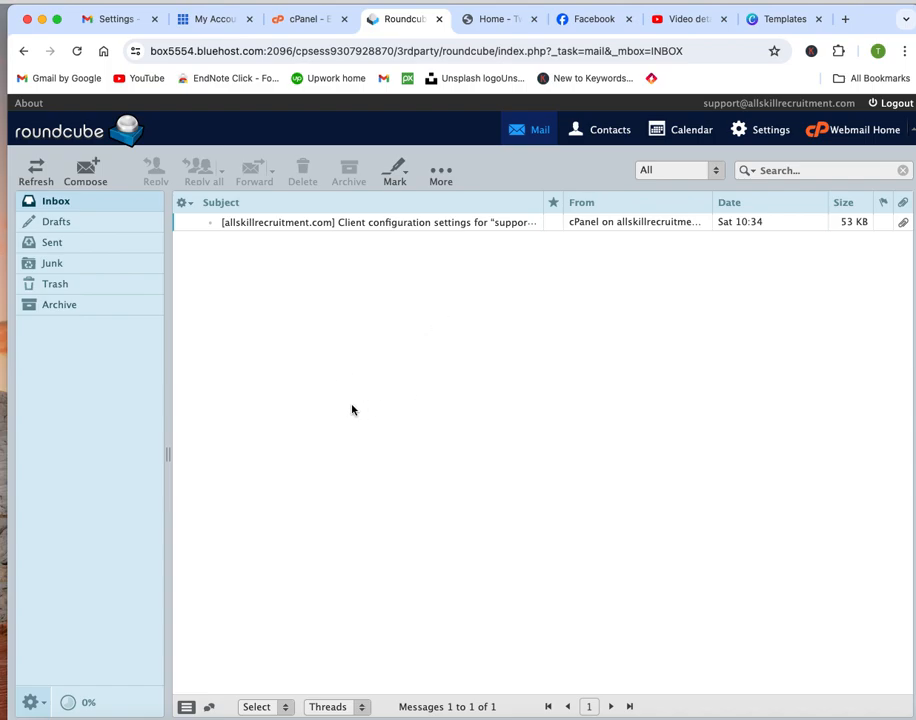
Switch back to the Gmail Settings tab.
left_click(121, 22)
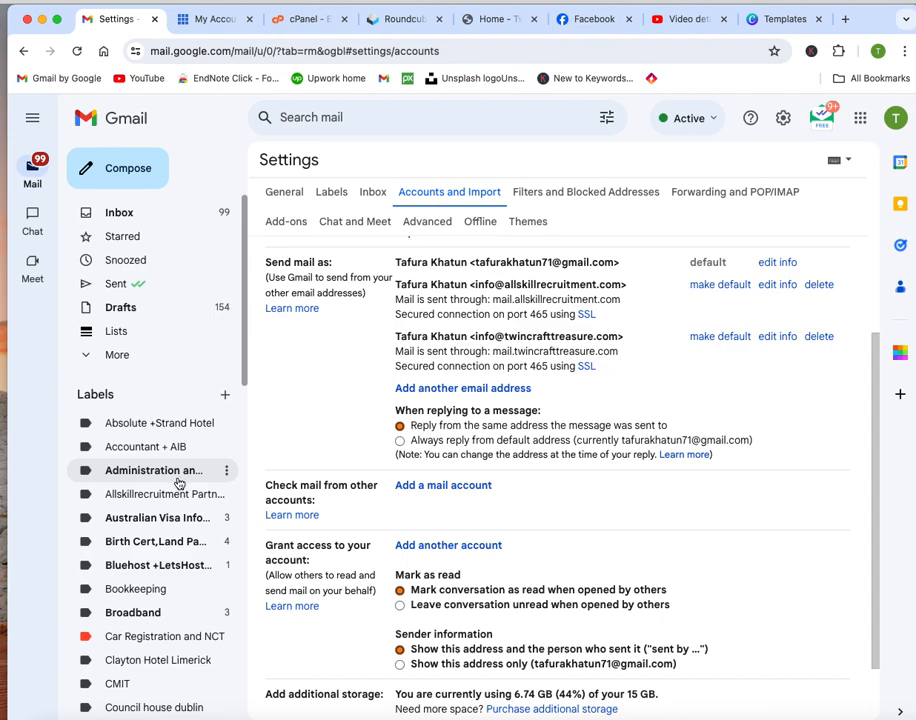
scroll(160, 484, "down", 5)
scroll(163, 495, "down", 5)
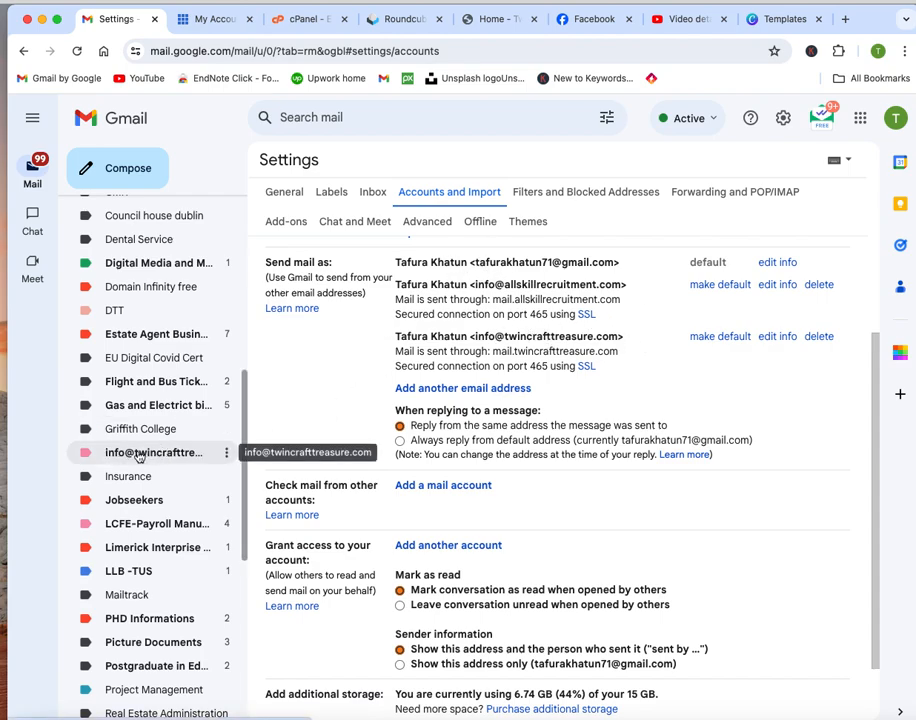
left_click(226, 454)
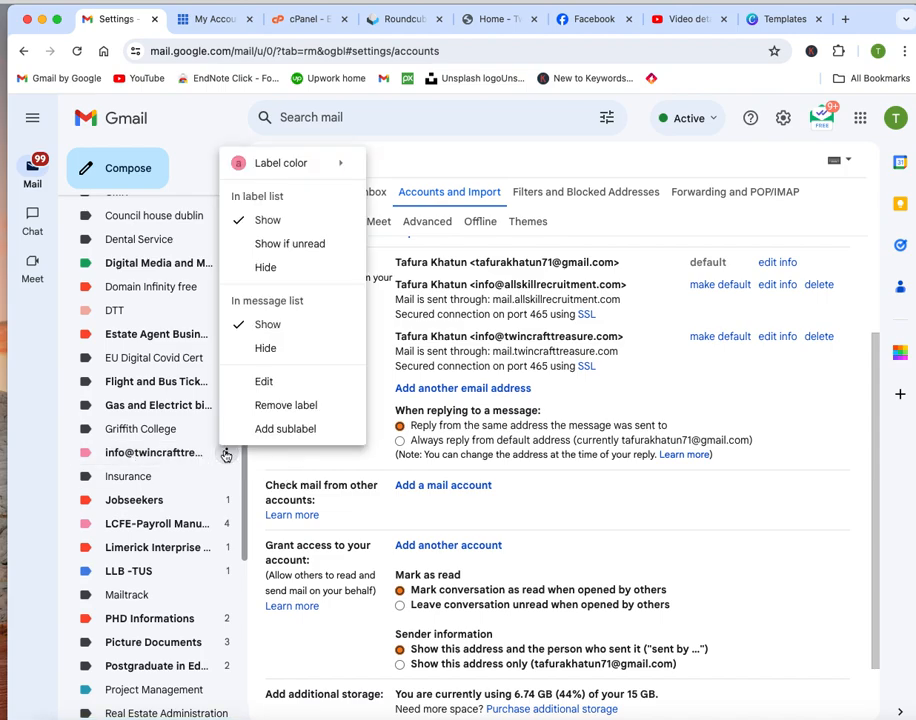
mouse_move(335, 163)
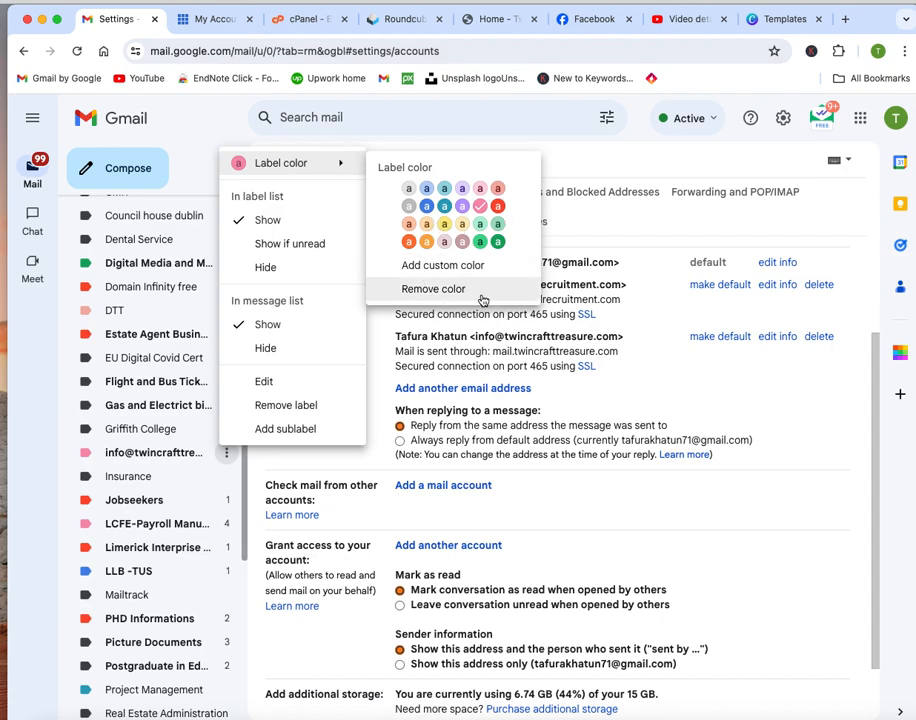
left_click(710, 548)
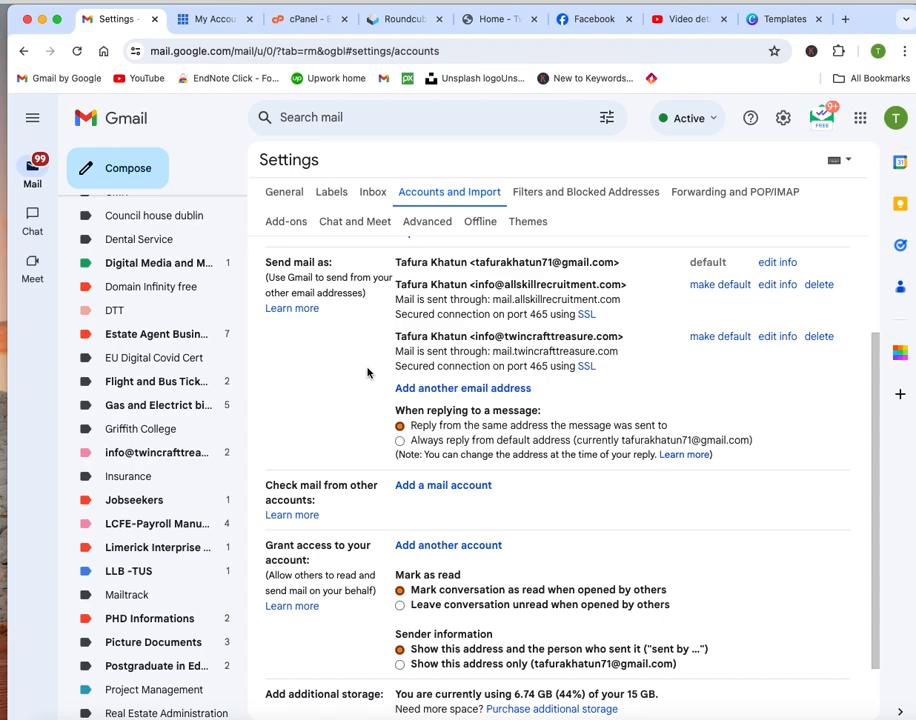
scroll(367, 373, "down", 1)
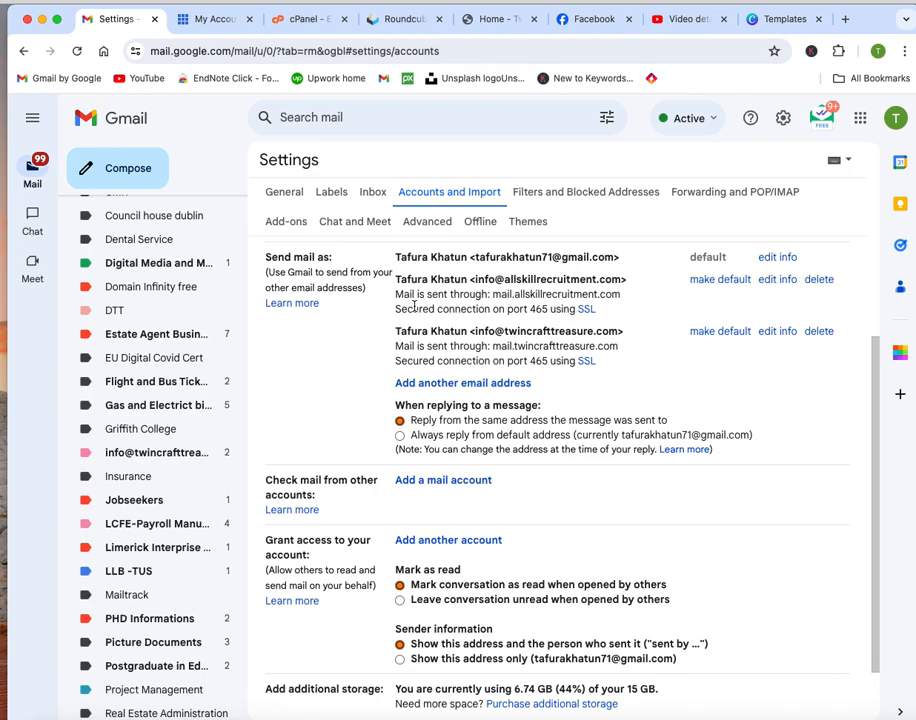
scroll(413, 320, "up", 3)
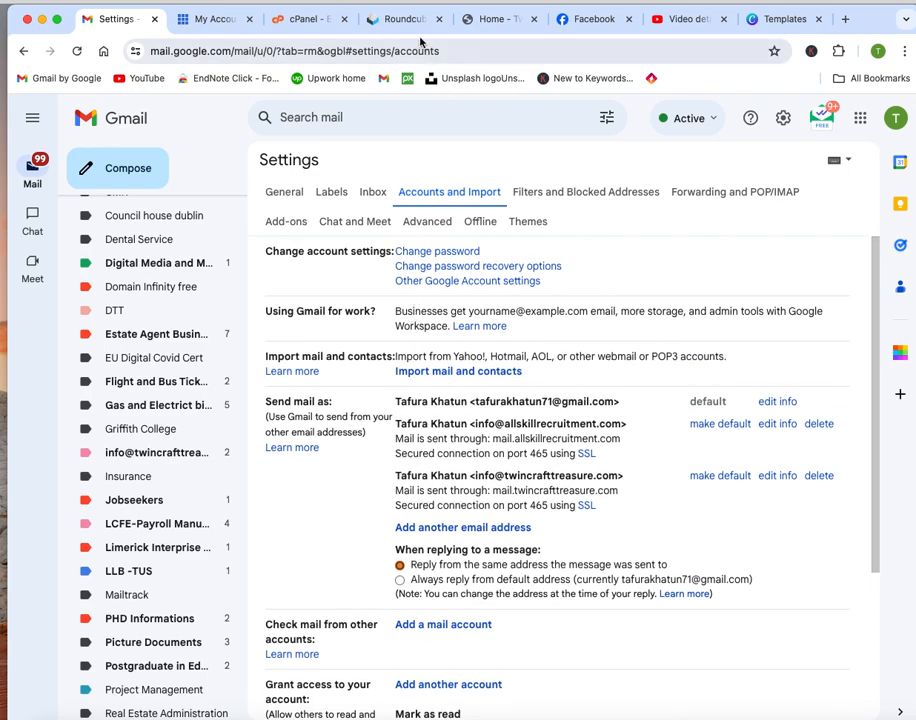
Switch to Bluehost's My Account tab and scroll to the top of the hosting details.
left_click(212, 22)
scroll(585, 243, "up", 10)
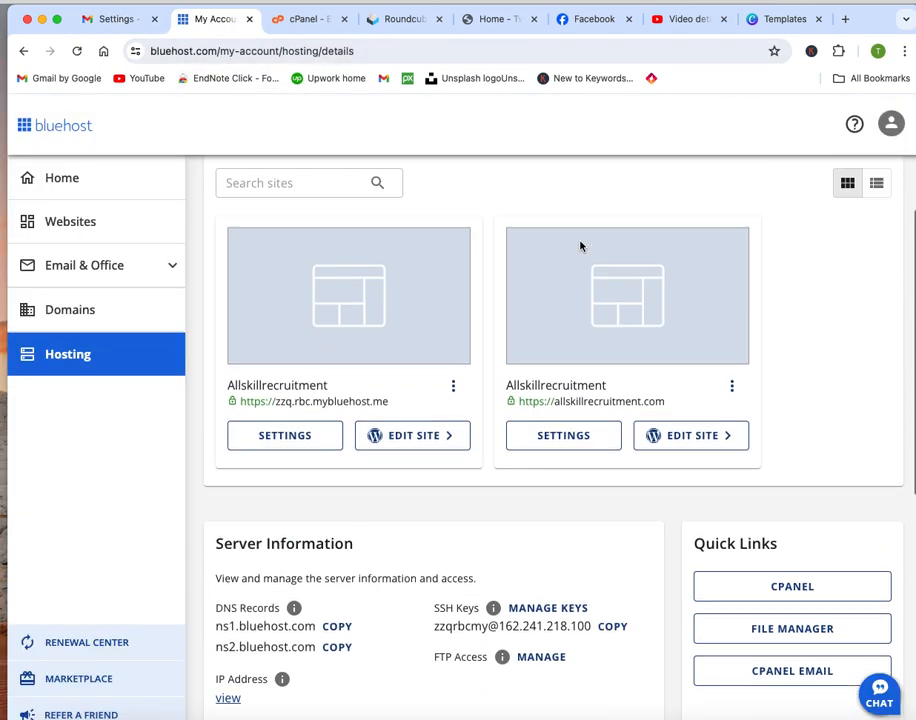